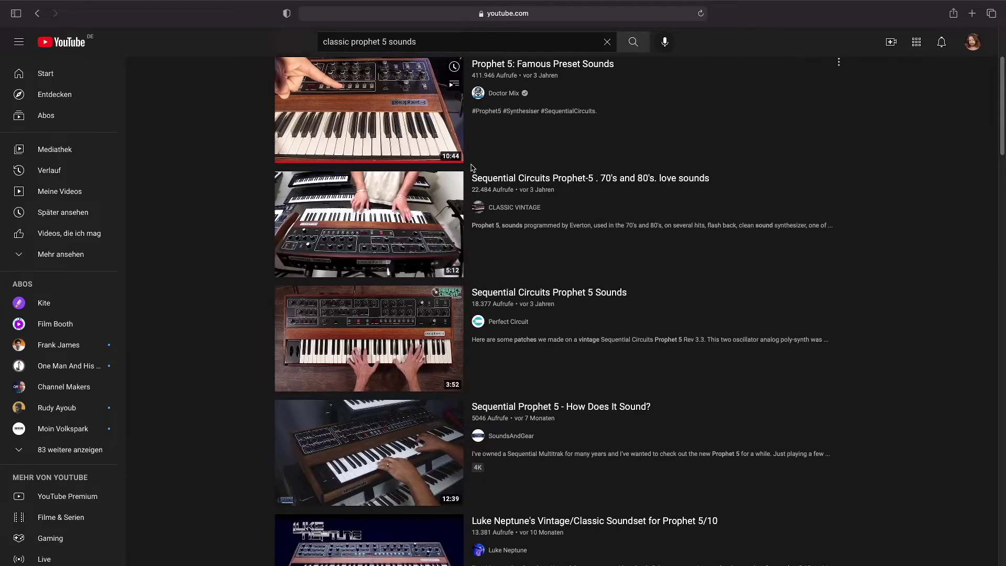
Scroll further down the 'classic prophet 5 sounds' results to see more Prophet-5 demo videos.
scroll(472, 171, down, 8)
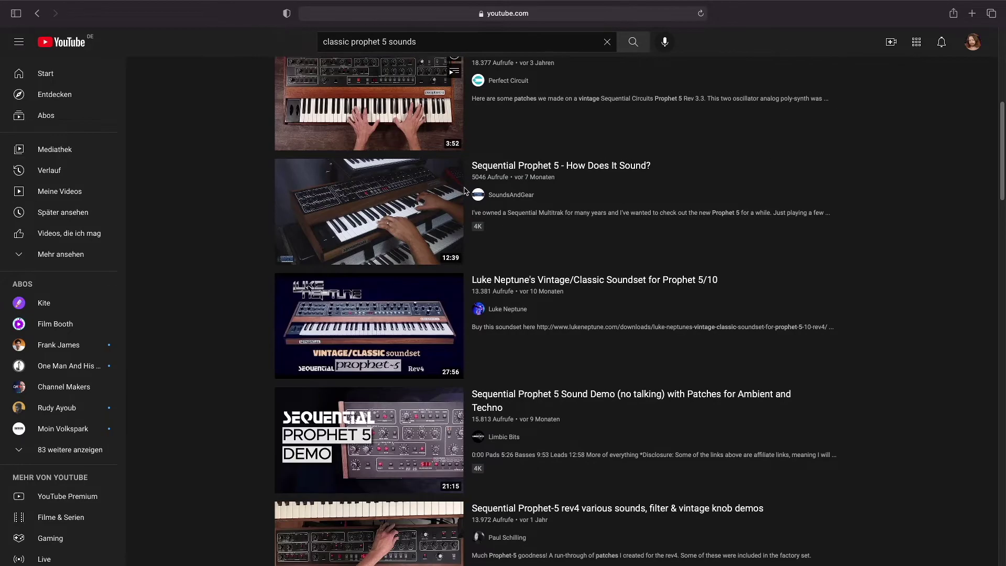
scroll(469, 199, down, 4)
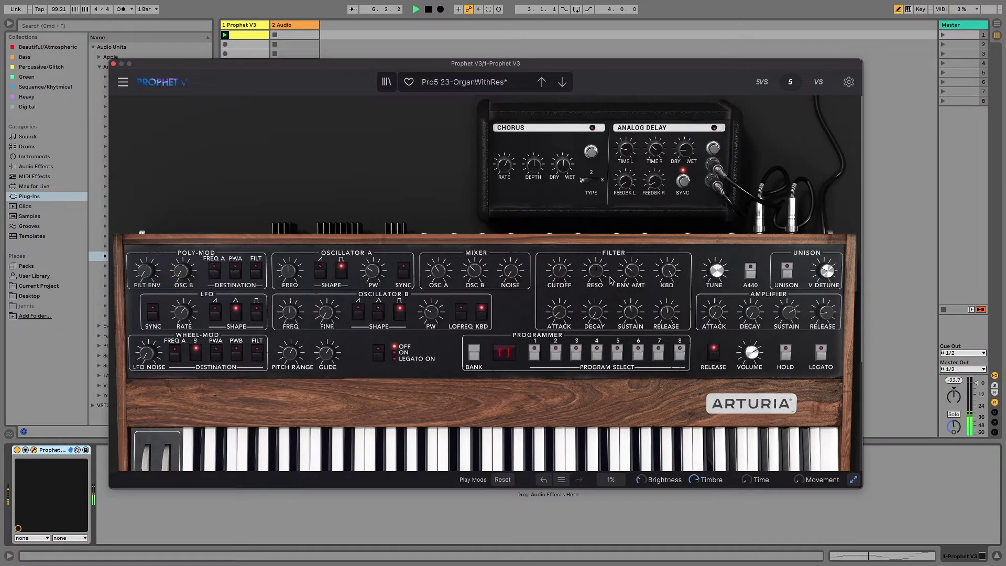
mouse_move(598, 272)
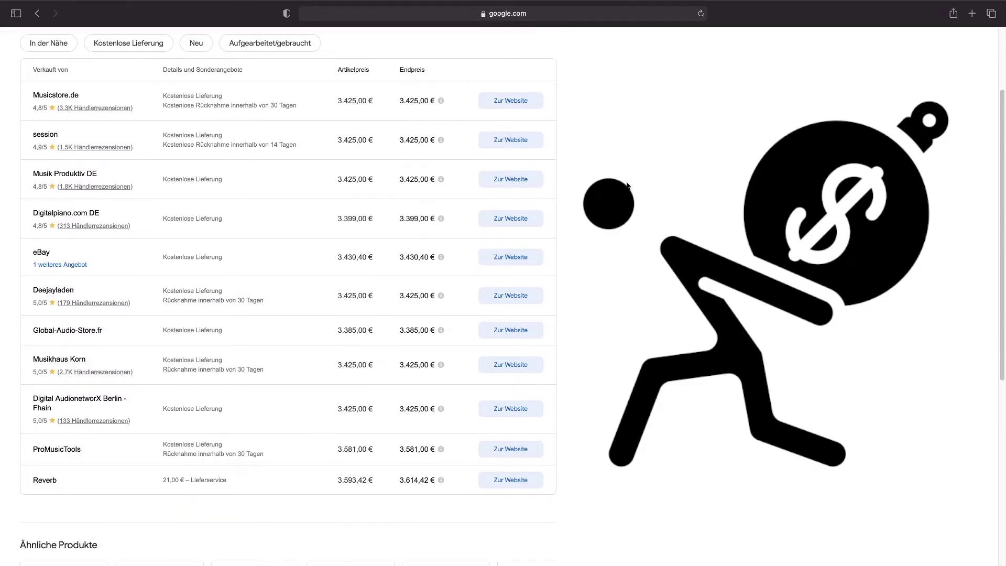
scroll(627, 185, down, 2)
scroll(627, 185, down, 2)
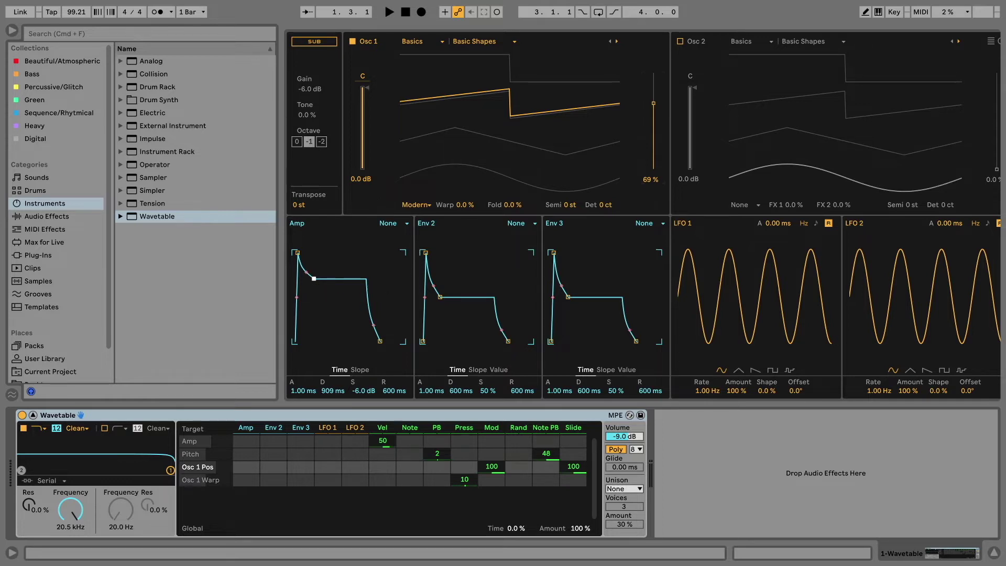
Drag the amp envelope decay out to 4.11 s.
drag(314, 278, 323, 281)
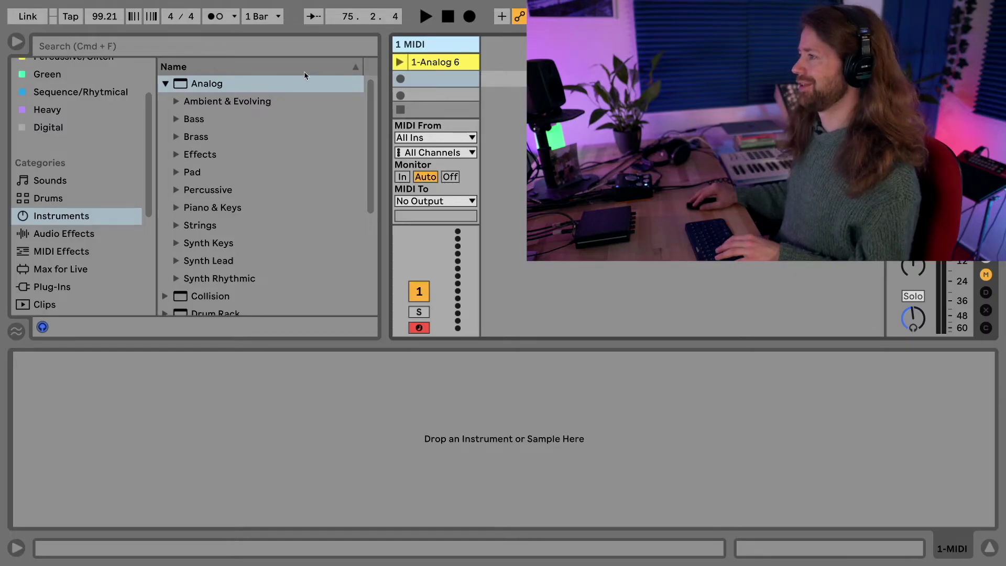
Load Analog onto the MIDI track and audition the 1-Analog 6 clip.
double_click(224, 82)
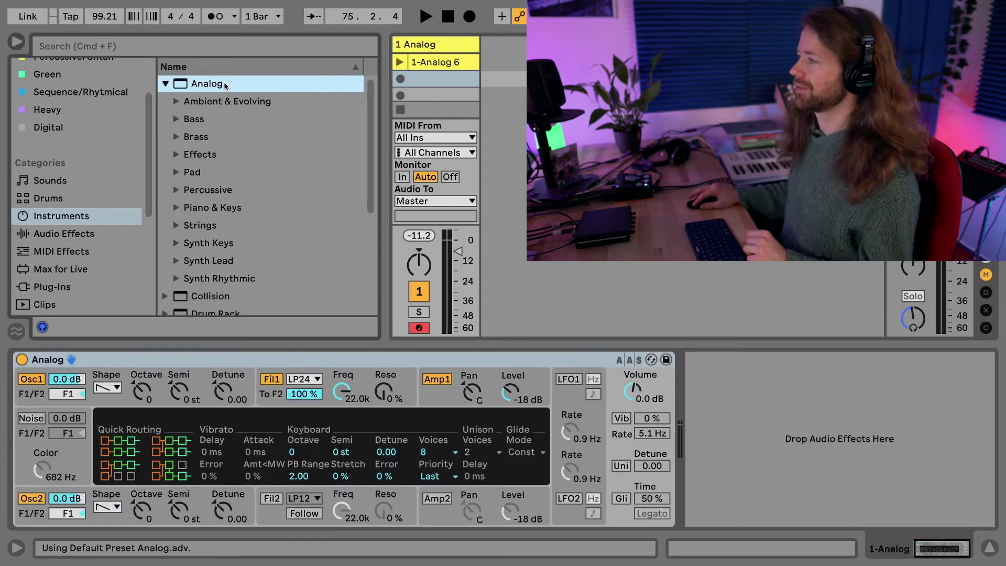
click(450, 63)
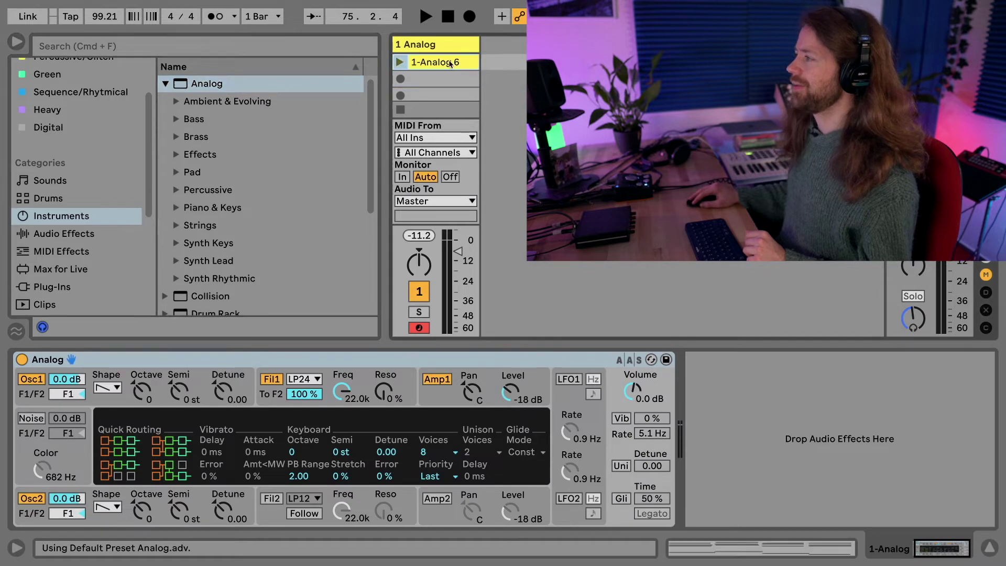
click(405, 63)
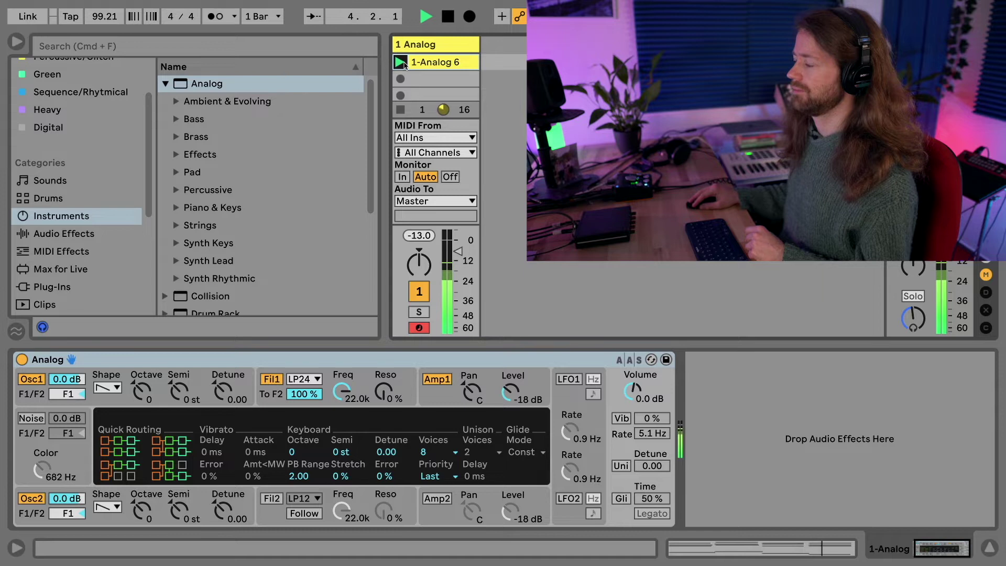
key(space)
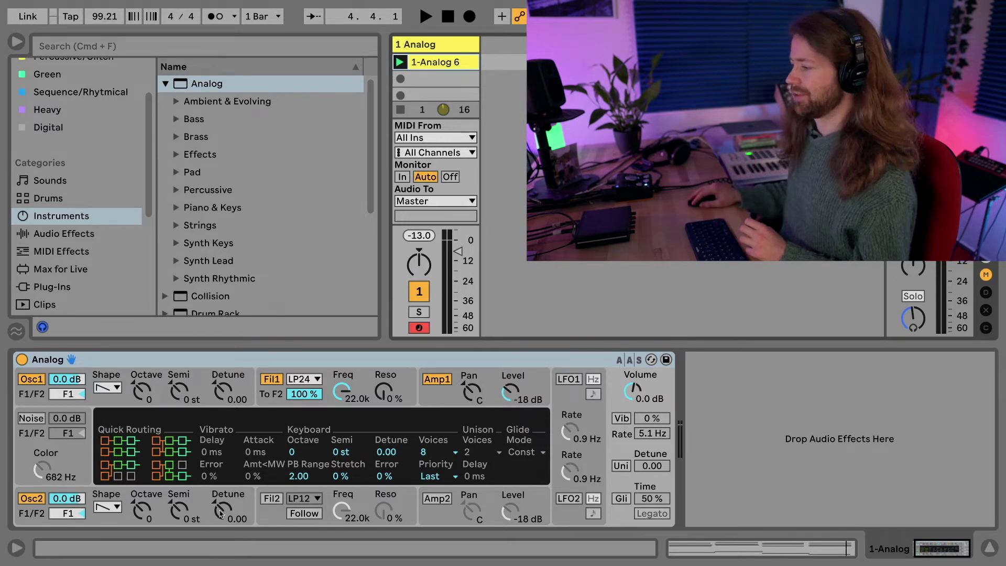
Detune Osc2 by 0.13 and lower its level to -5.8 dB while auditioning.
click(220, 514)
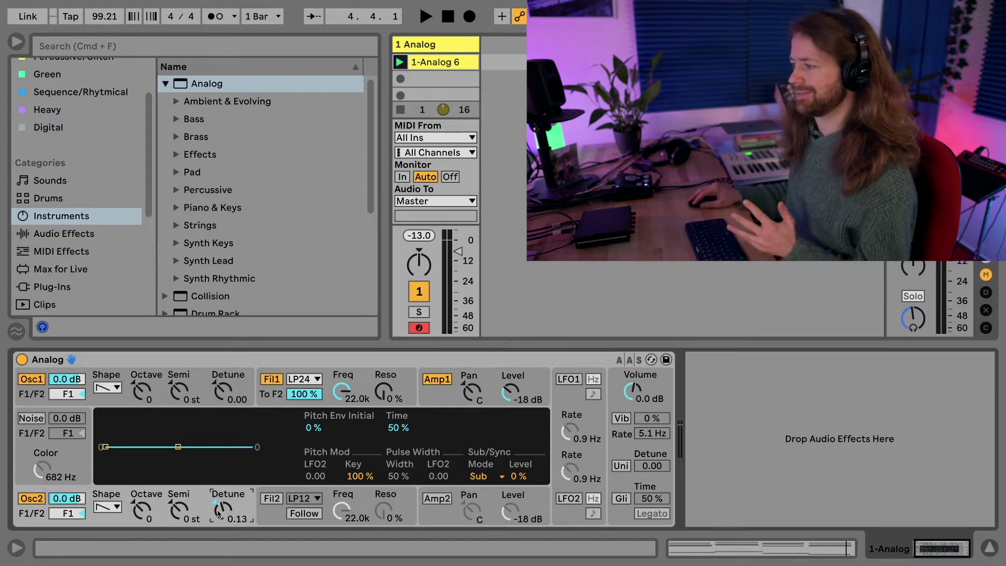
key(space)
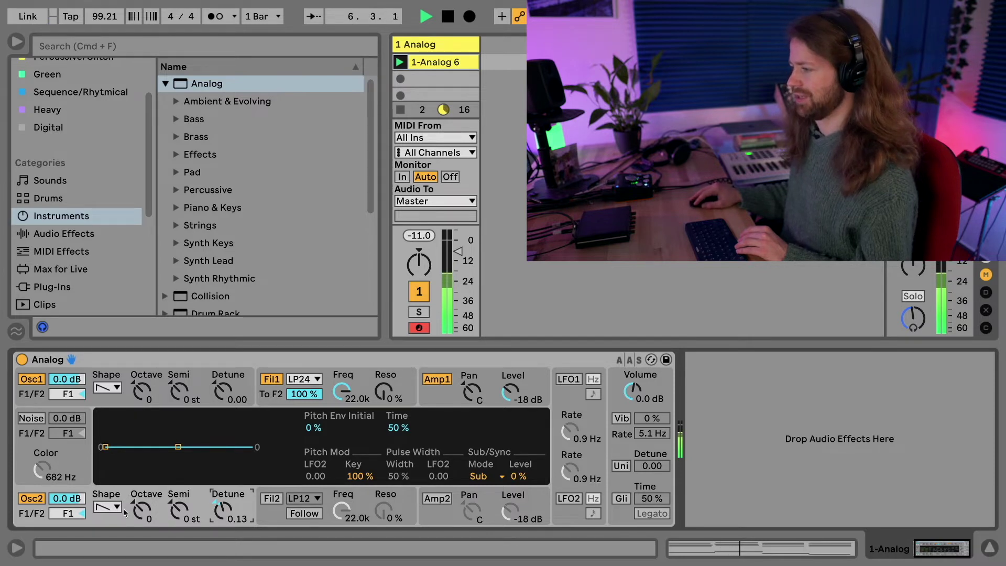
drag(66, 498, 67, 504)
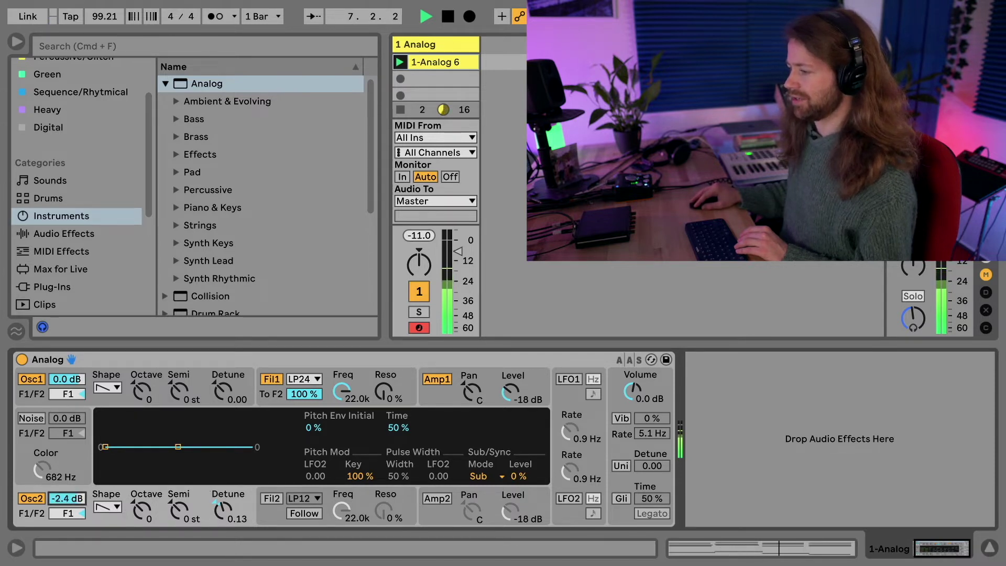
drag(67, 504, 86, 490)
key(space)
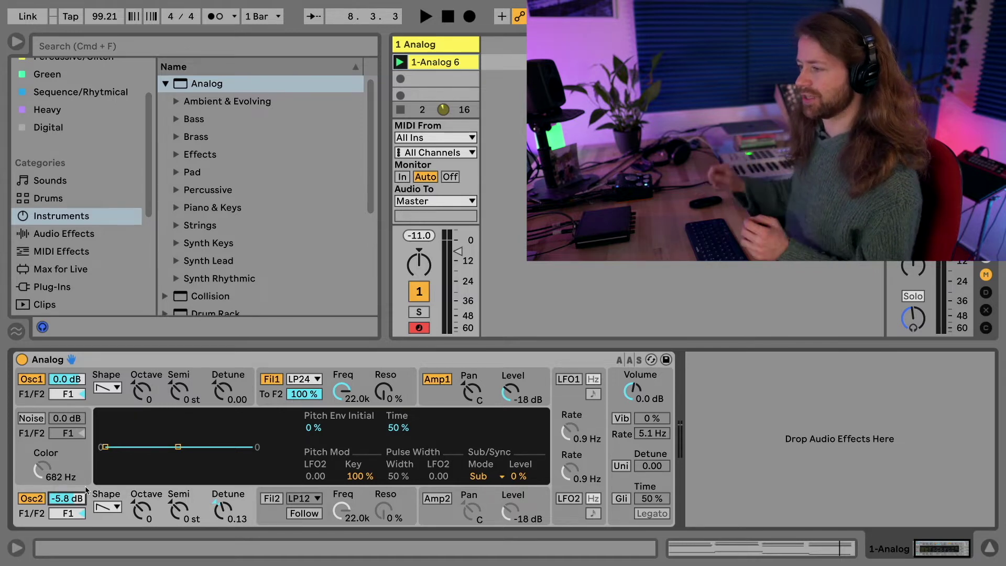
Mute and re-enable Osc2 during playback to compare the sound.
click(29, 498)
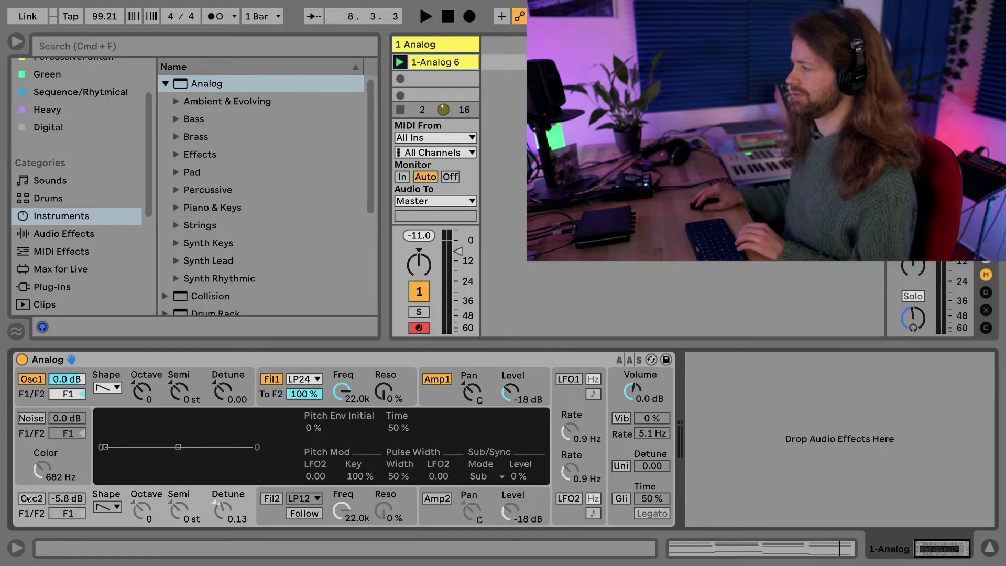
key(space)
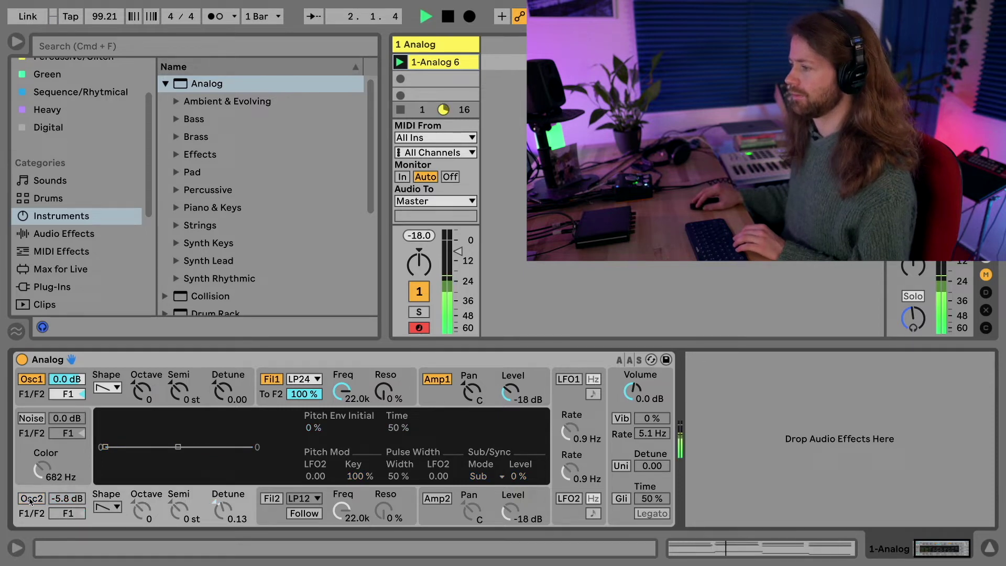
click(30, 499)
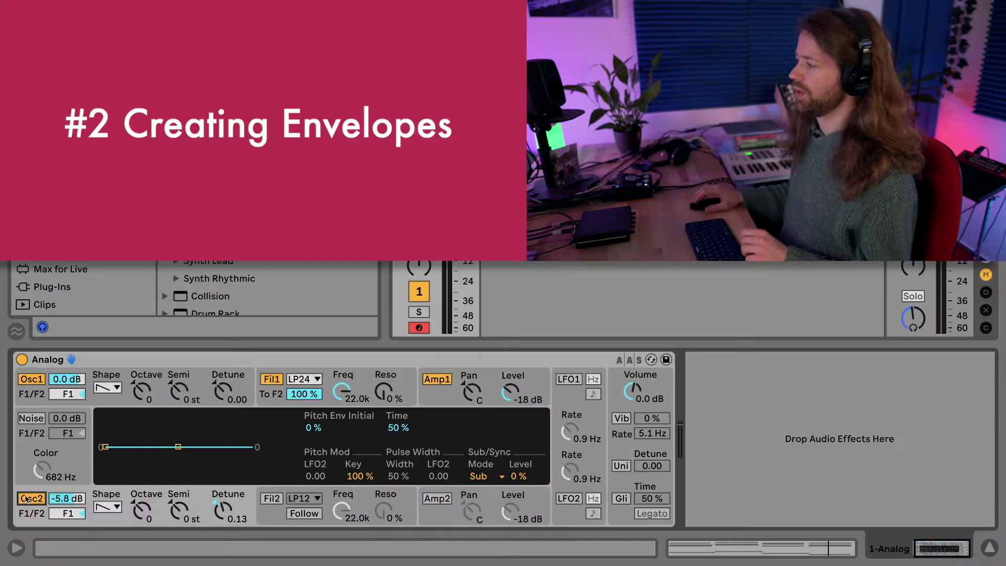
Set the amp envelope to 812 ms attack, 1.00 sustain and 1.82 s release.
click(431, 392)
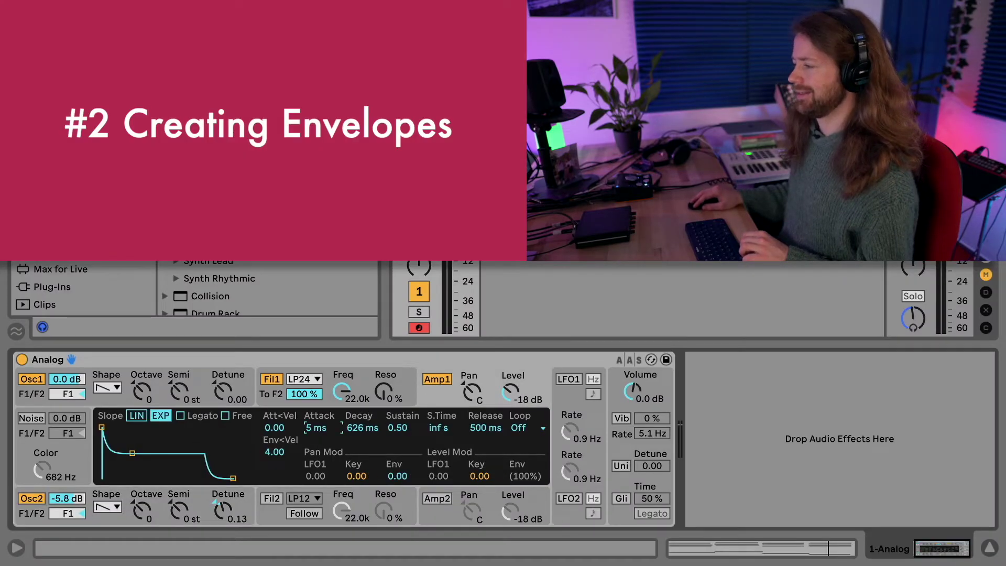
drag(316, 427, 316, 411)
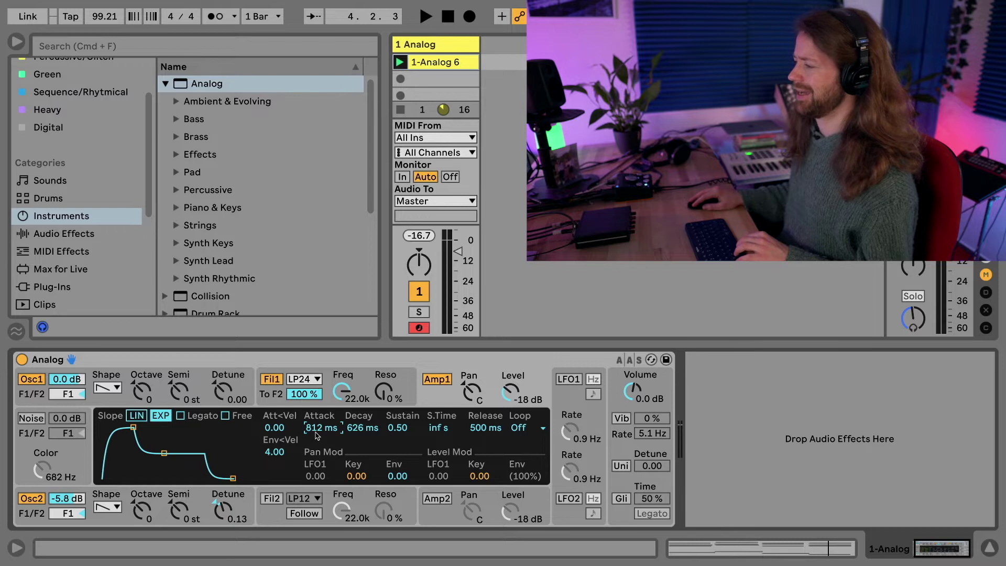
key(space)
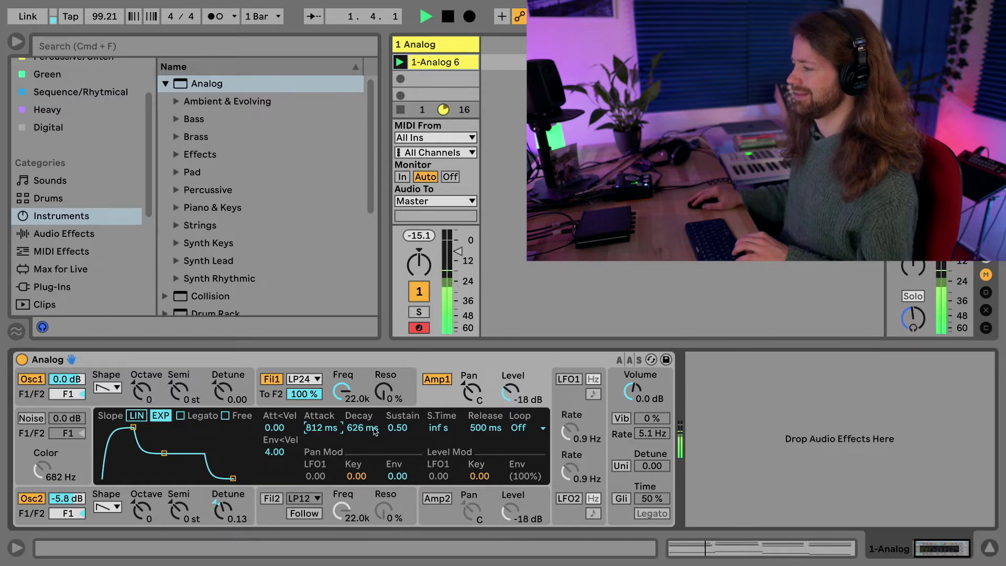
drag(397, 430, 397, 404)
key(space)
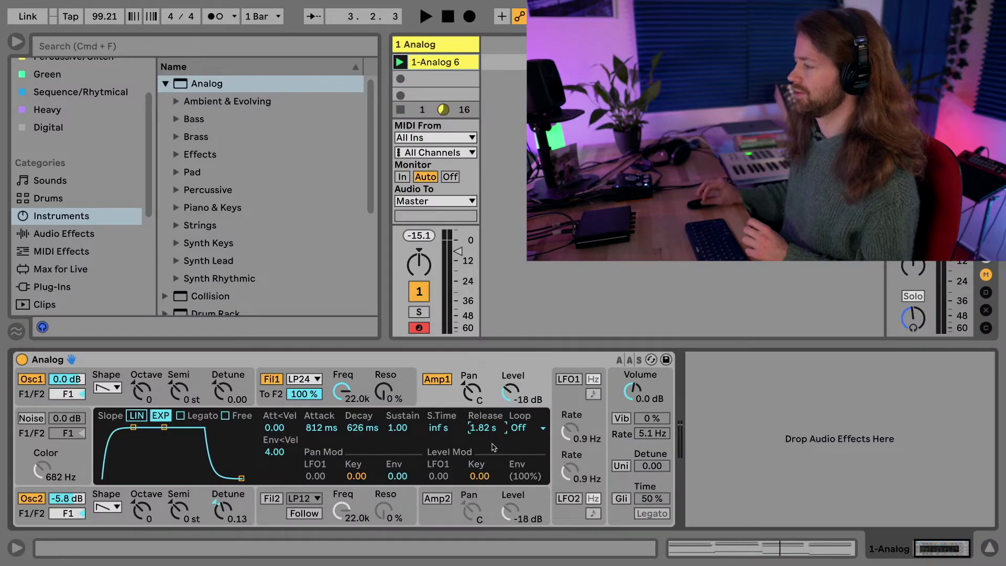
Give the filter envelope a 1.82 s attack and release with full sustain.
click(270, 396)
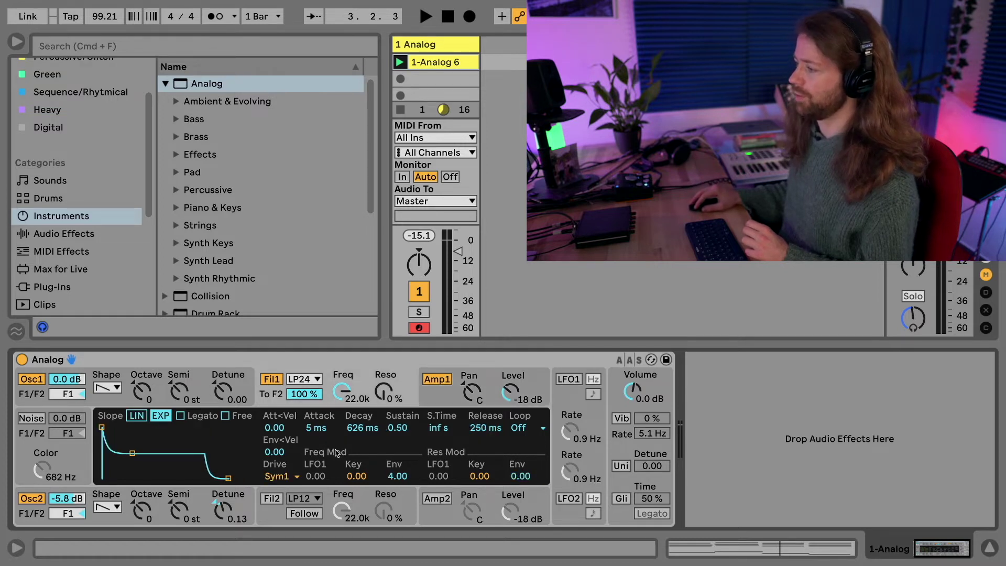
drag(319, 427, 320, 370)
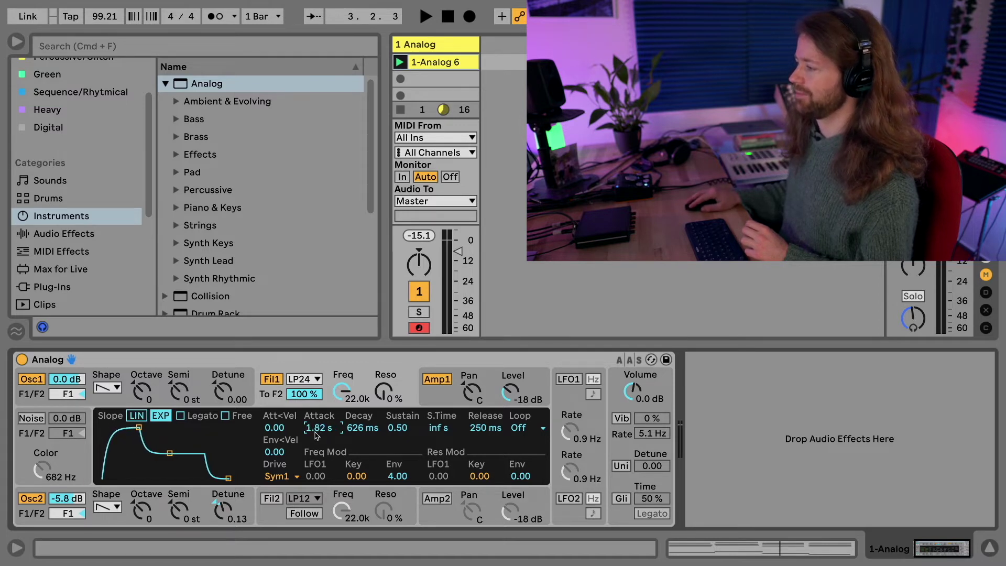
drag(403, 428, 401, 455)
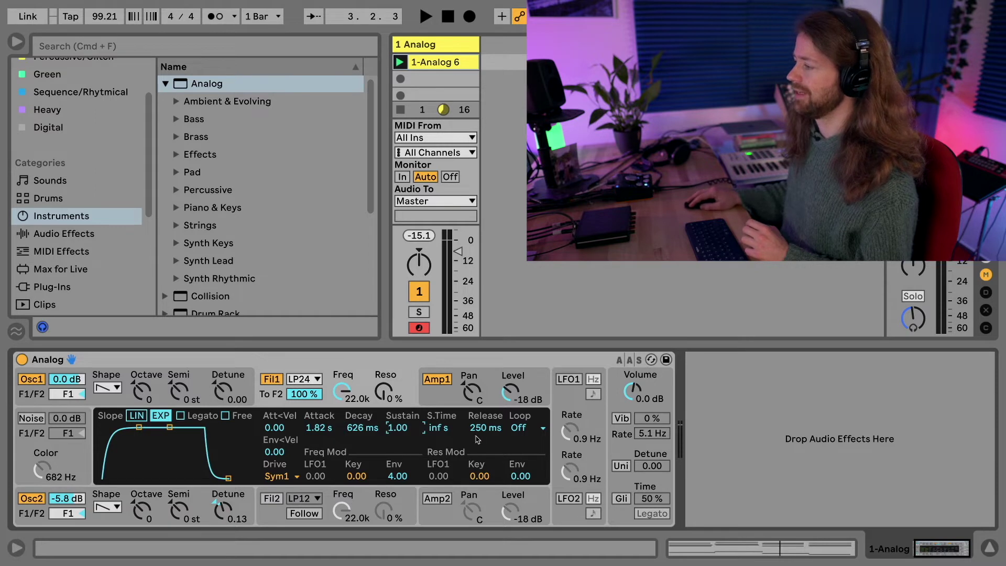
drag(485, 428, 485, 414)
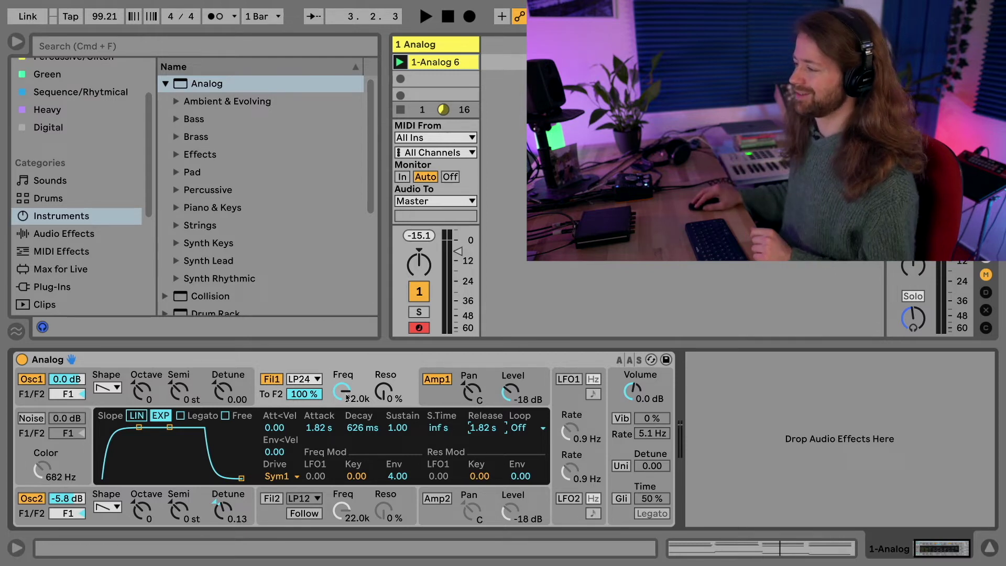
Lower the filter cutoff from 22.0k to 608 Hz and audition the filtered pad.
drag(346, 397, 346, 393)
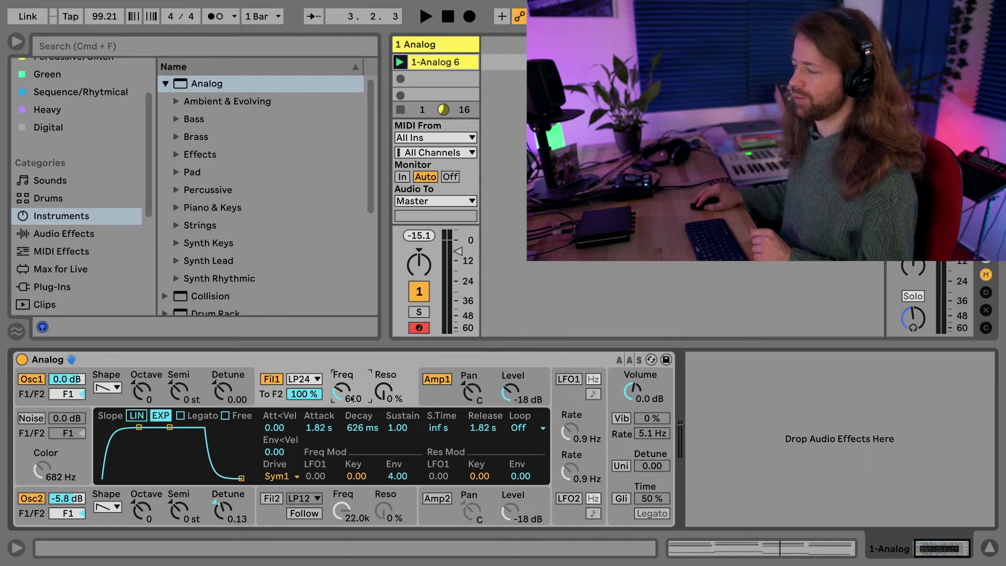
drag(352, 398, 352, 400)
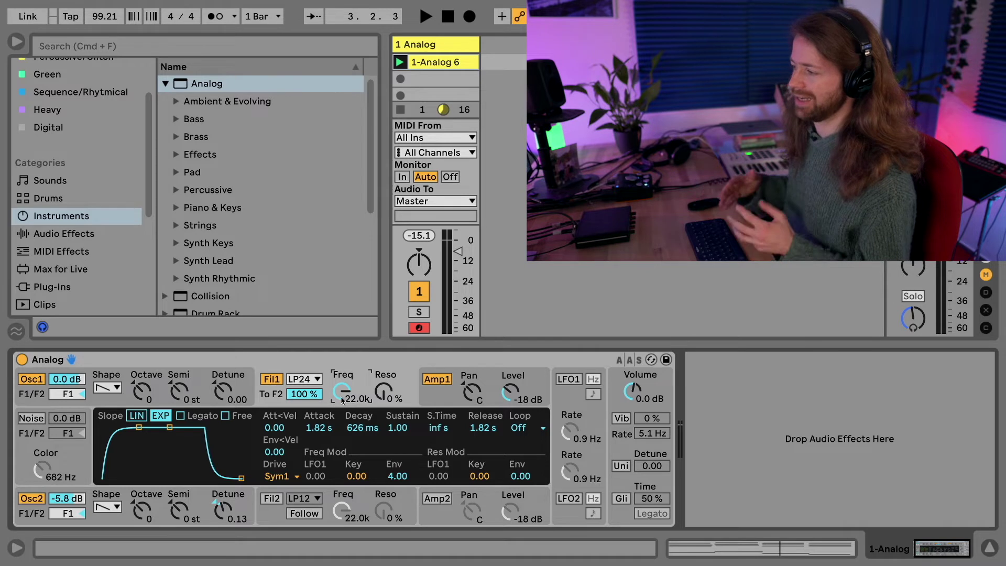
drag(342, 401, 342, 412)
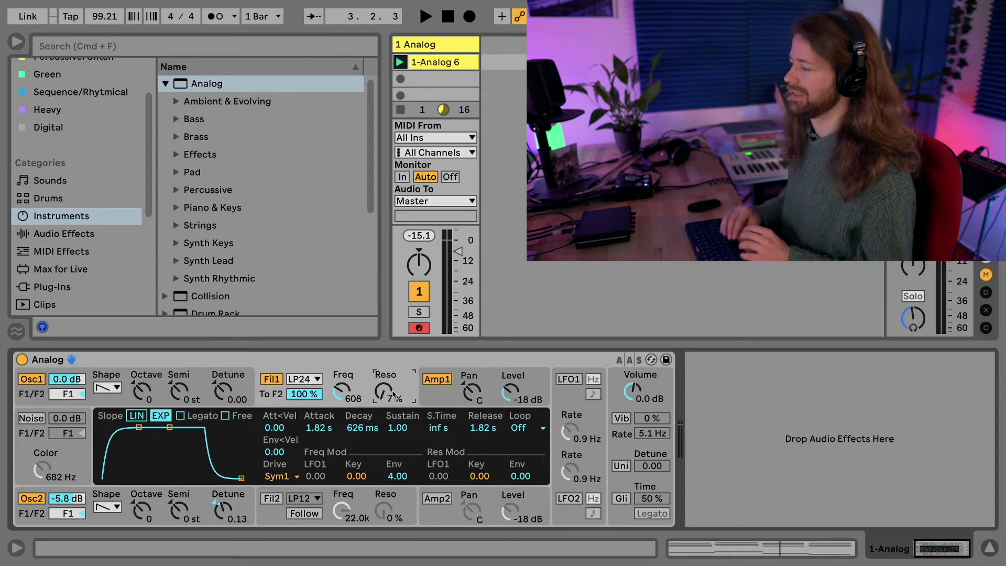
key(space)
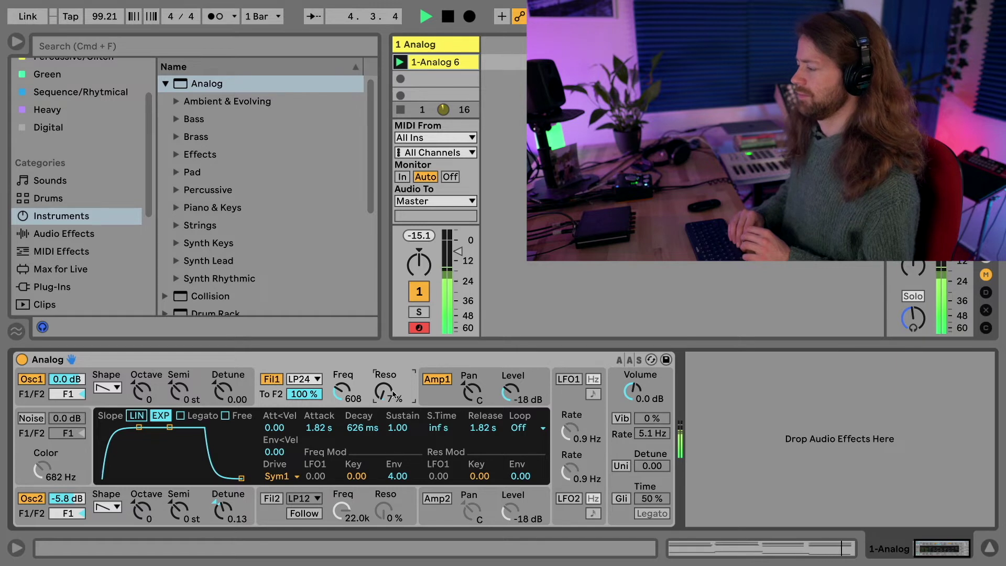
key(space)
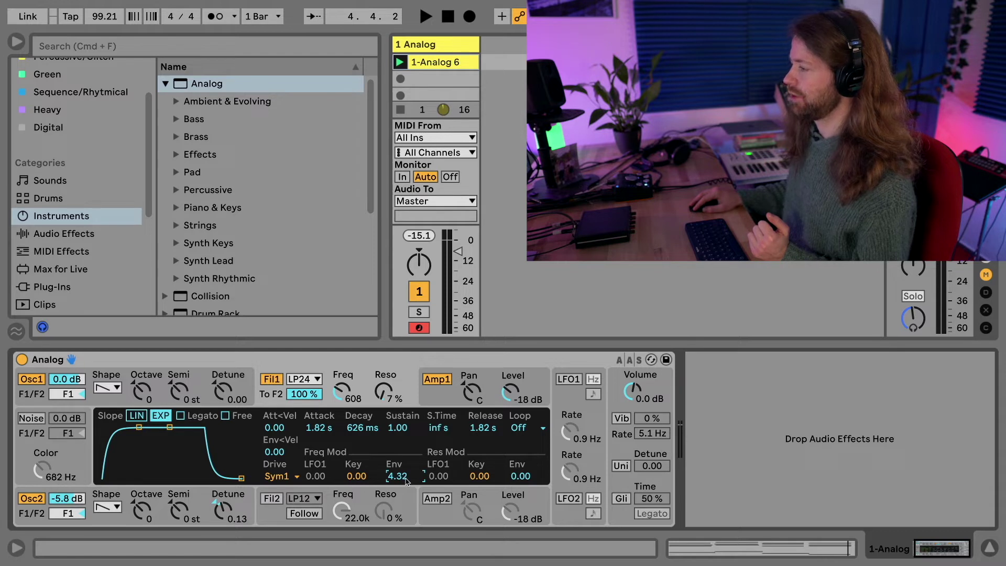
click(294, 478)
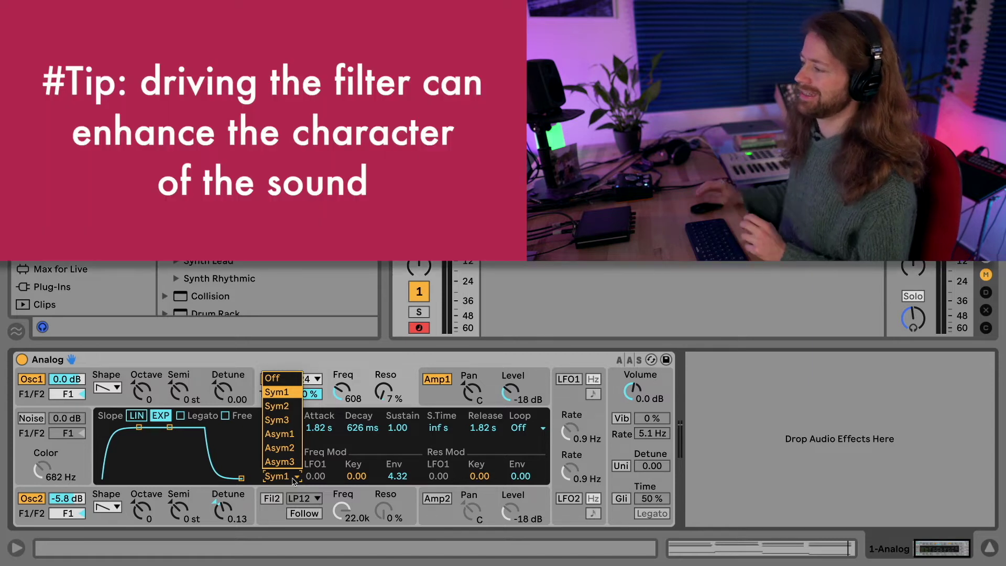
Set the filter Drive to Asym3 to saturate the pad.
click(284, 464)
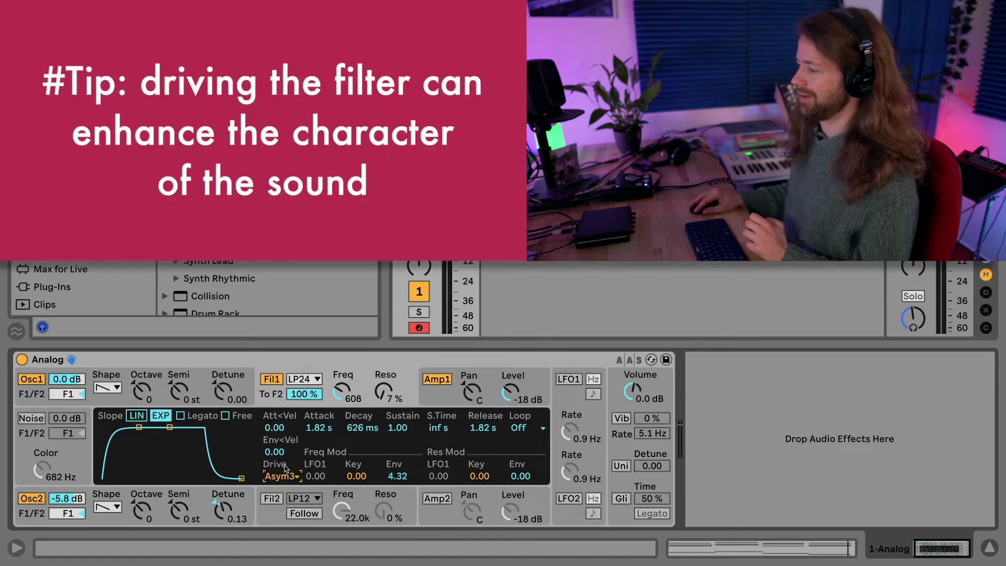
click(284, 475)
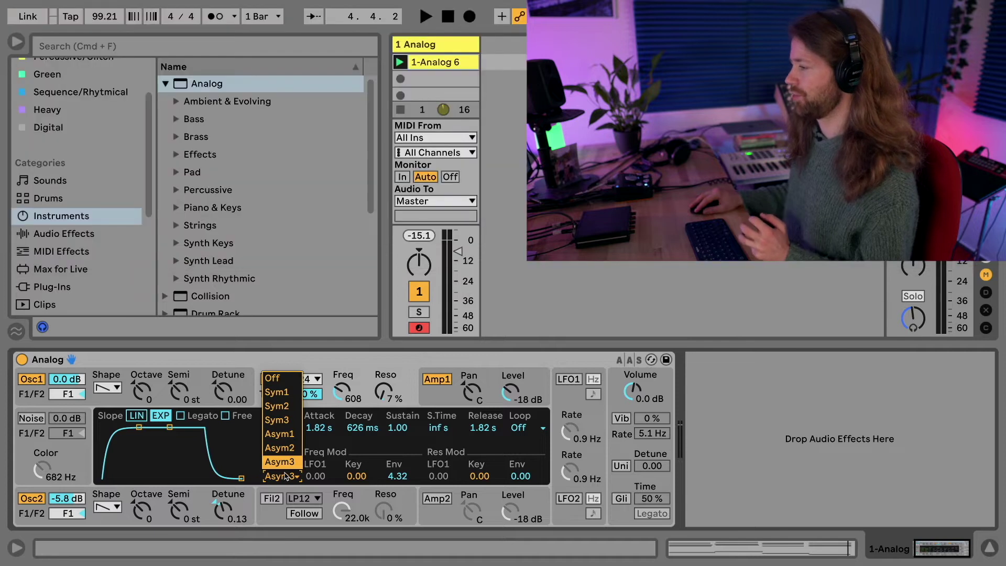
click(286, 475)
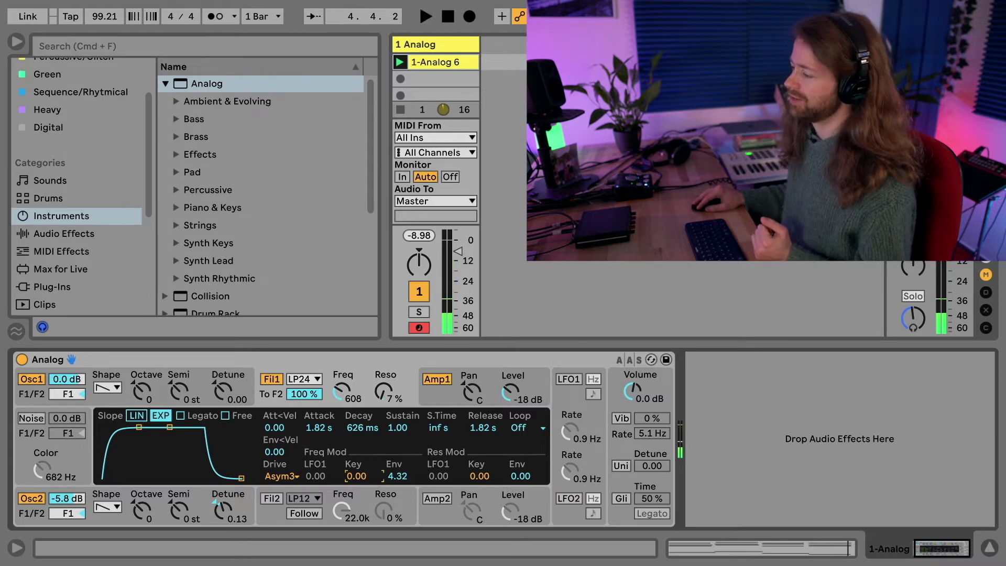
Raise the filter key tracking to 0.57 while auditioning the pad.
drag(357, 476, 356, 474)
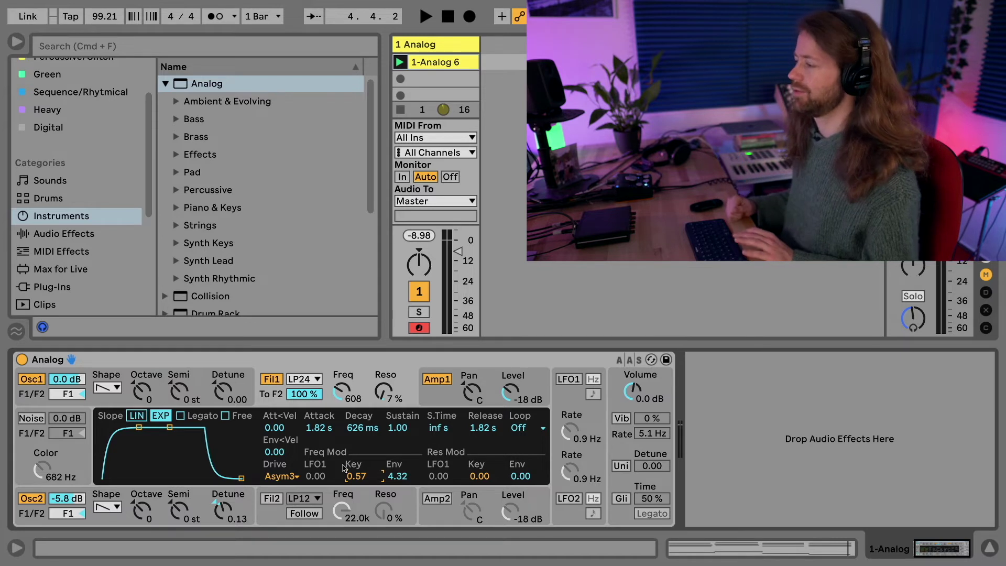
key(space)
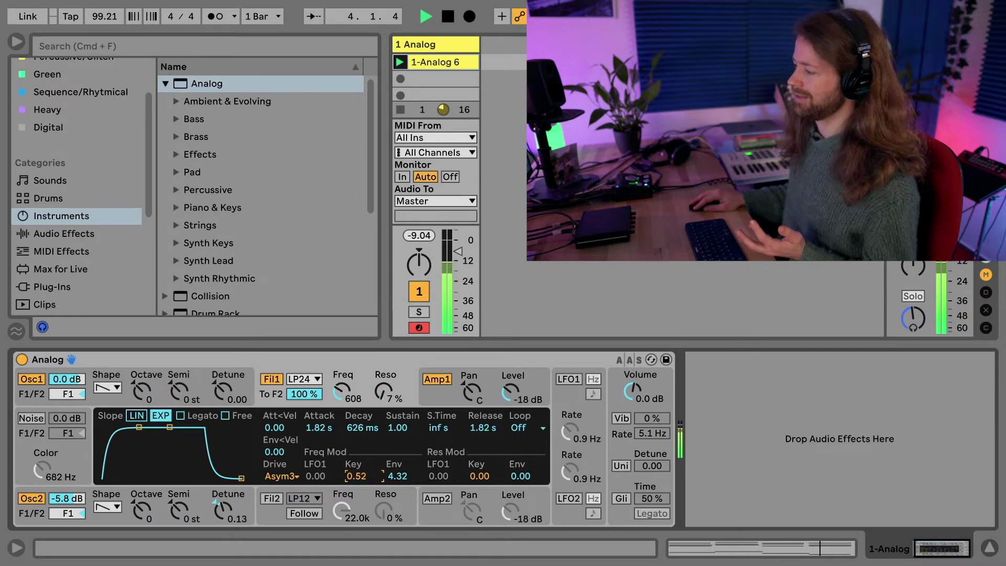
mouse_move(356, 476)
mouse_down()
mouse_move(356, 485)
mouse_move(356, 473)
mouse_up()
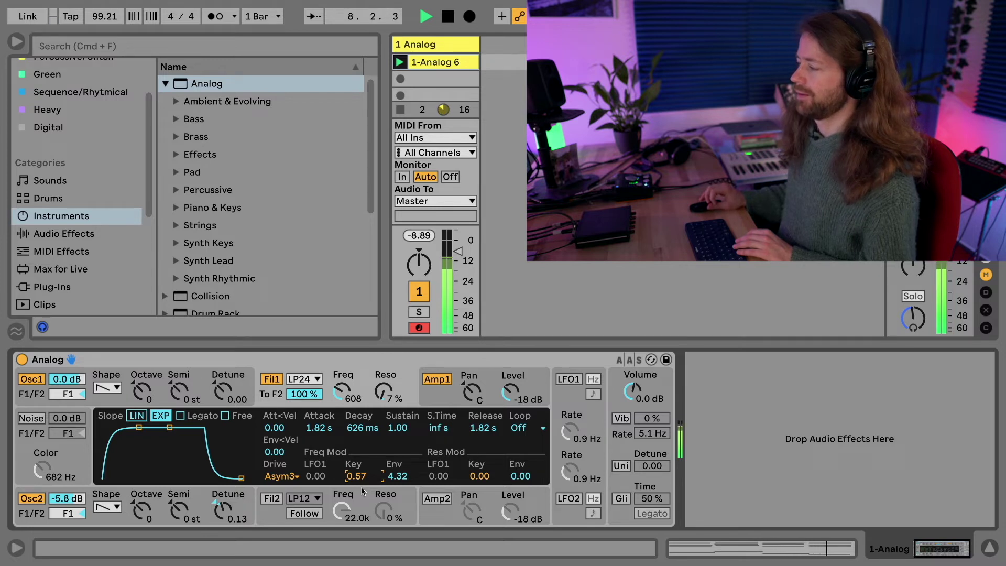
key(space)
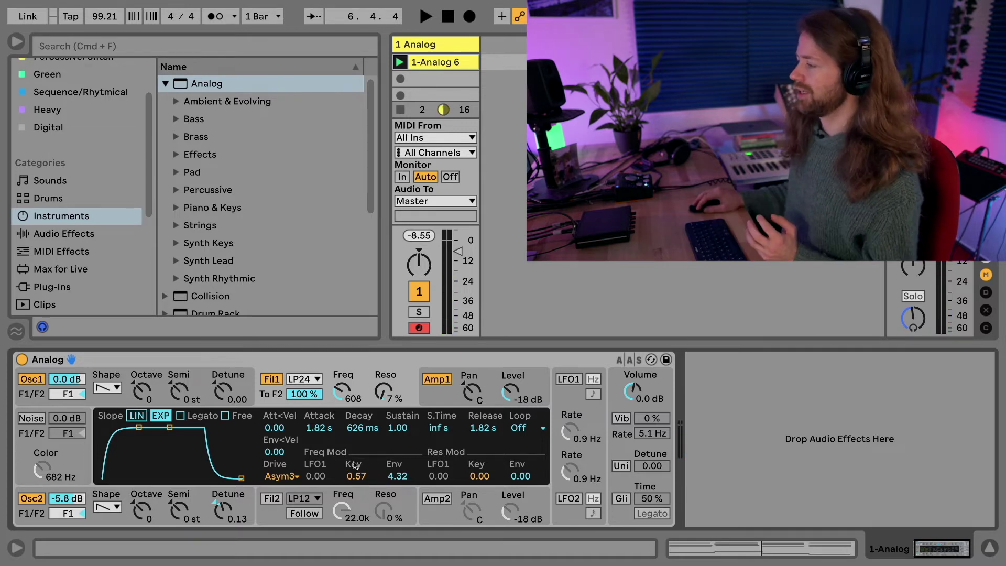
click(453, 403)
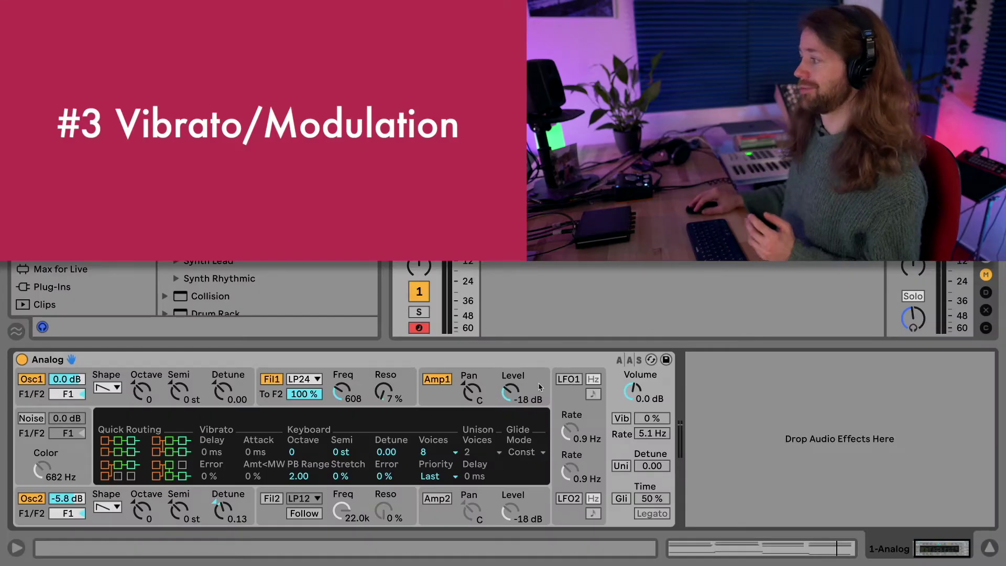
Turn on vibrato at a 3.2 Hz rate and 59 % amount, comparing it on and off.
click(626, 423)
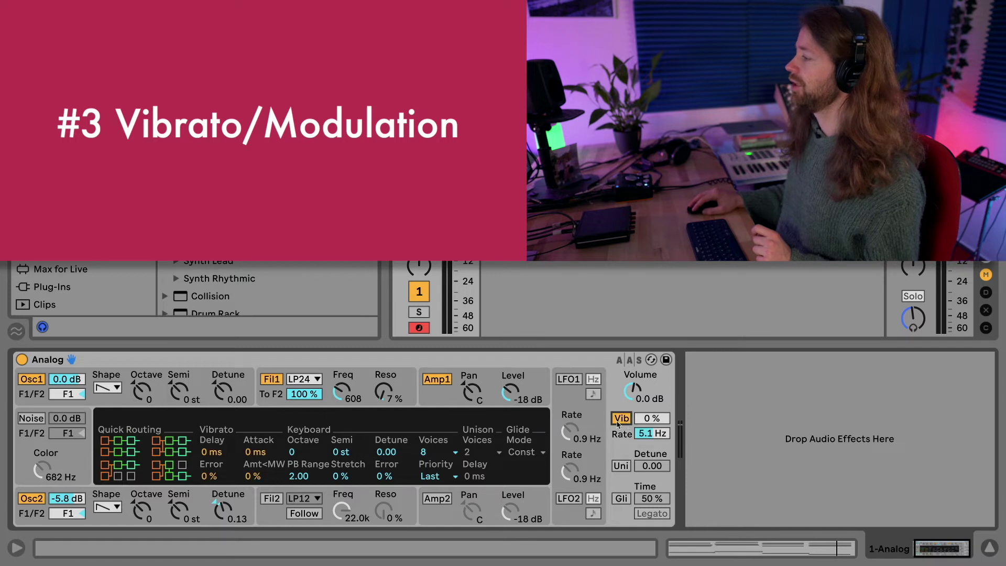
drag(636, 433, 652, 442)
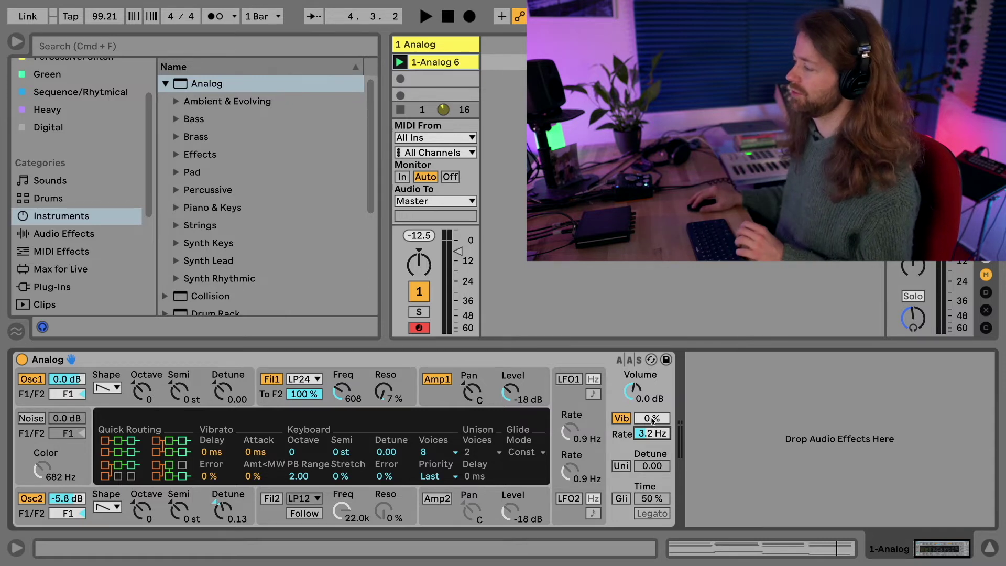
drag(652, 421, 653, 414)
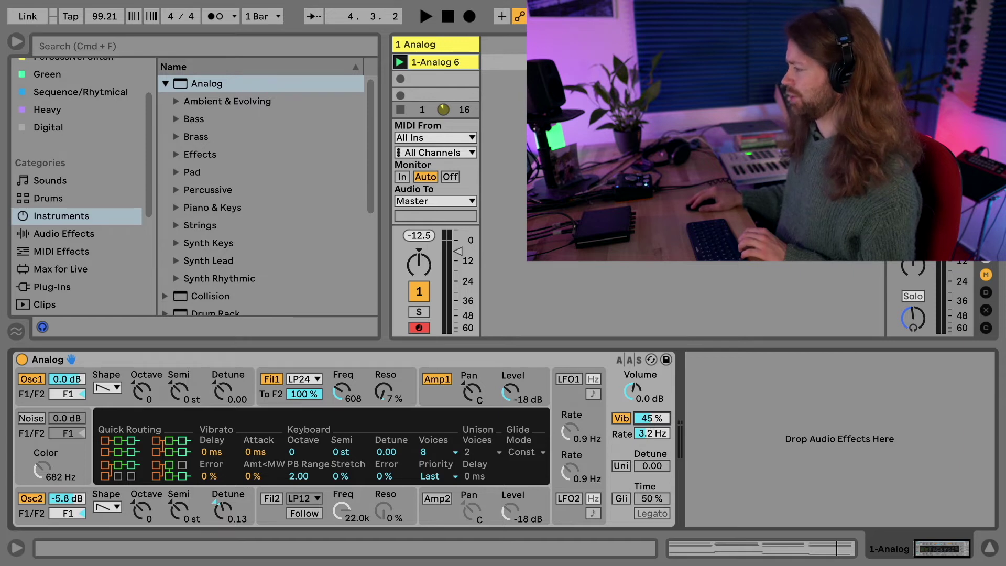
key(space)
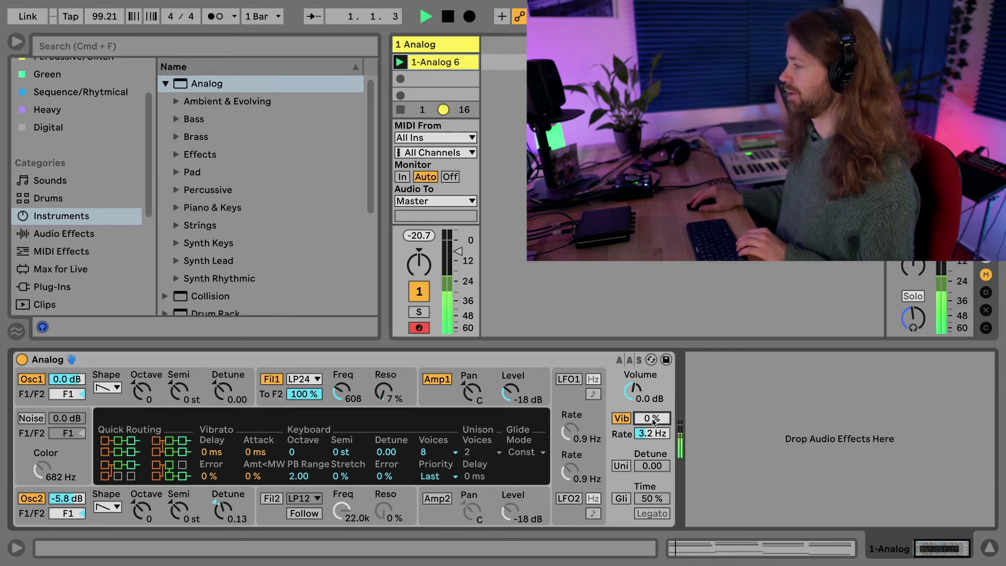
mouse_move(651, 418)
mouse_down()
mouse_move(652, 403)
mouse_move(651, 418)
mouse_up()
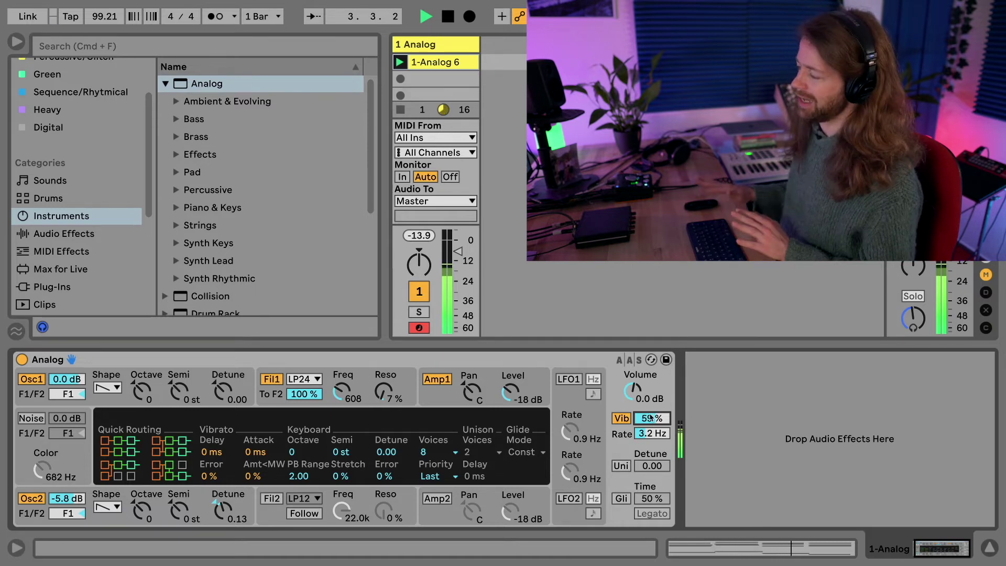
click(621, 418)
click(621, 418)
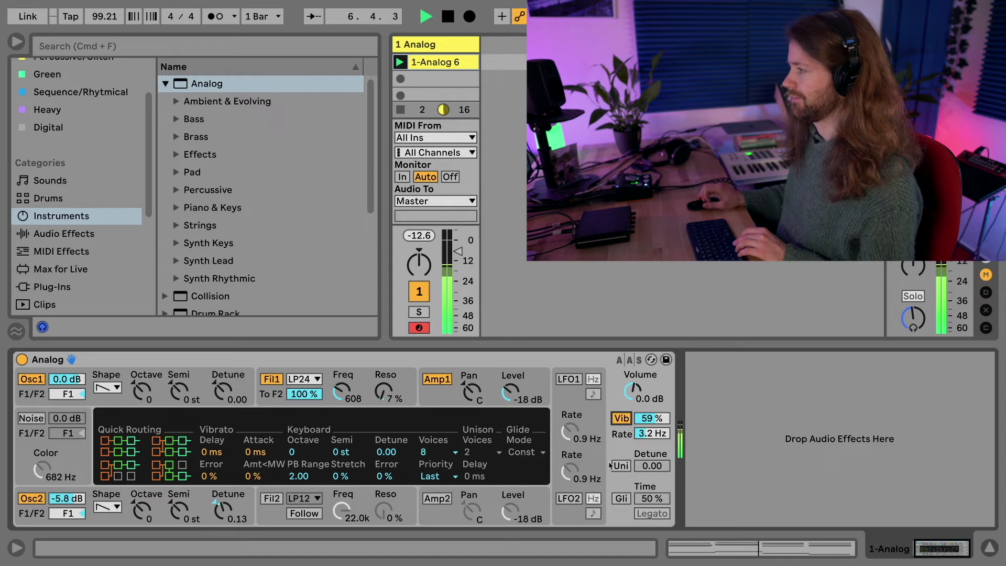
key(space)
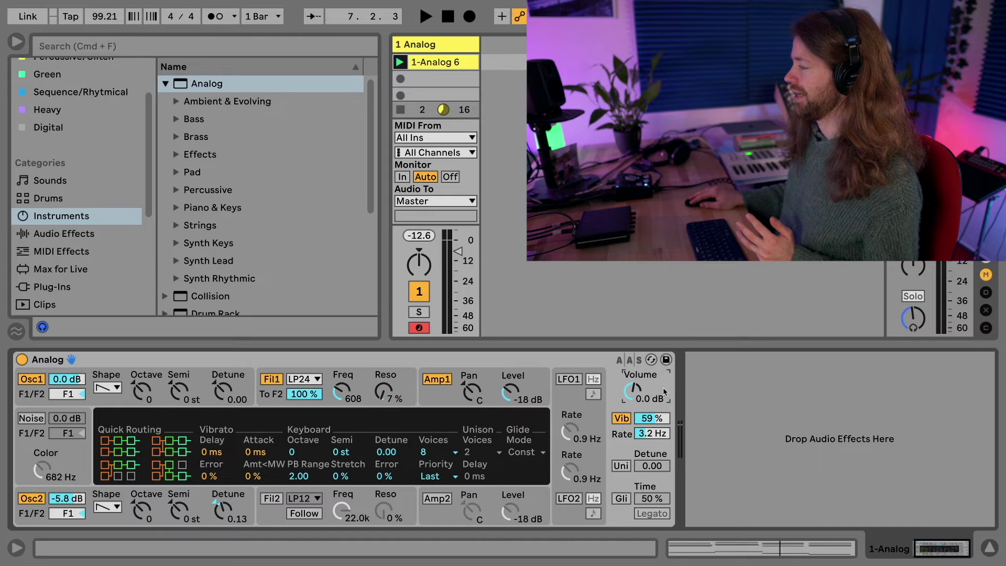
Give the vibrato a 172 ms delay and 330 ms attack, then switch on LFO1.
click(594, 415)
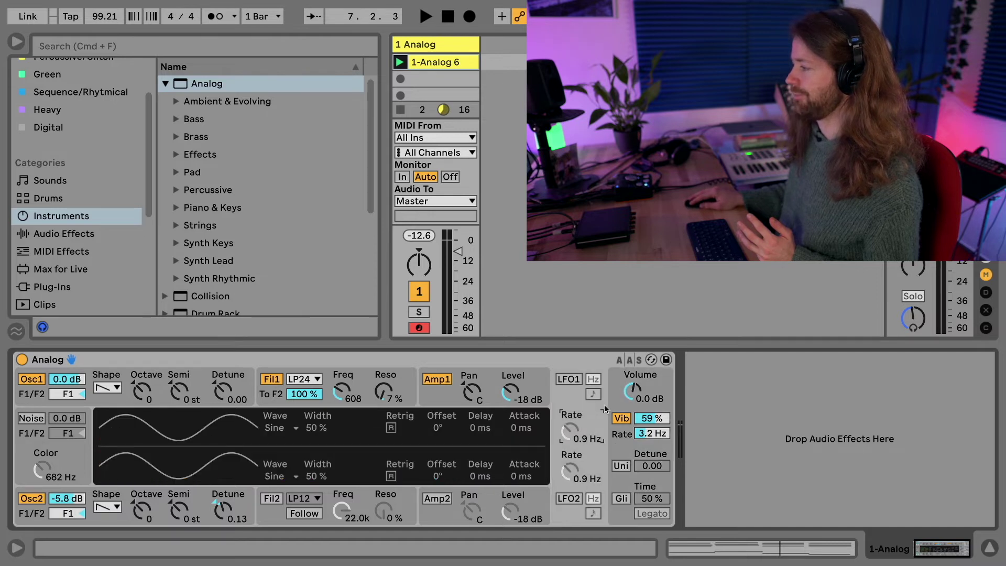
click(615, 402)
click(607, 406)
click(614, 406)
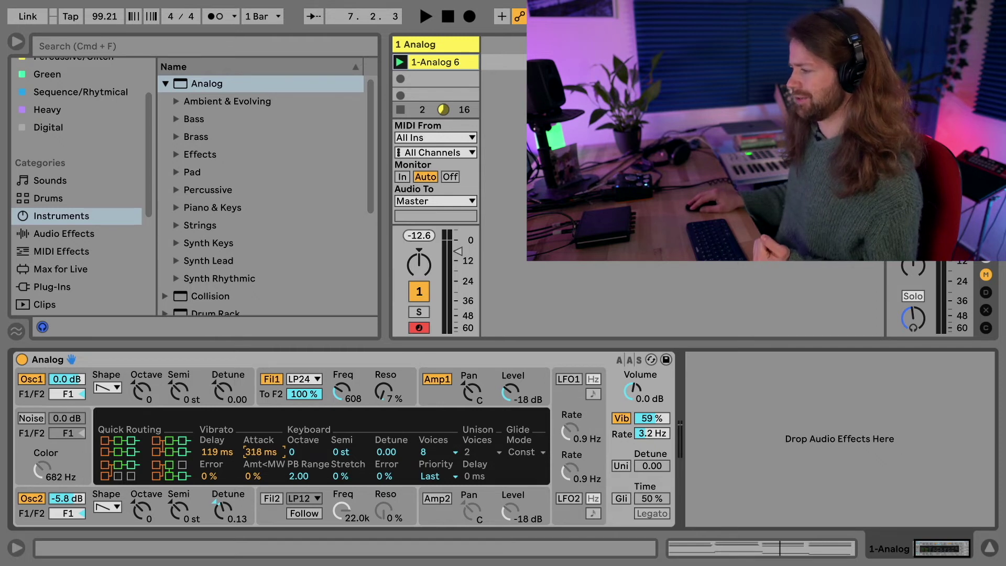
drag(218, 452, 217, 443)
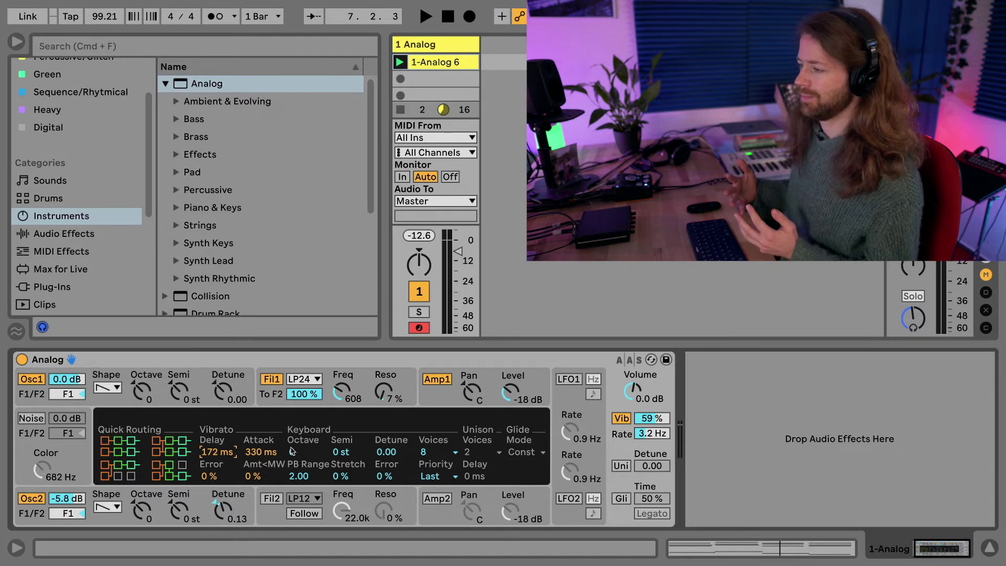
key(space)
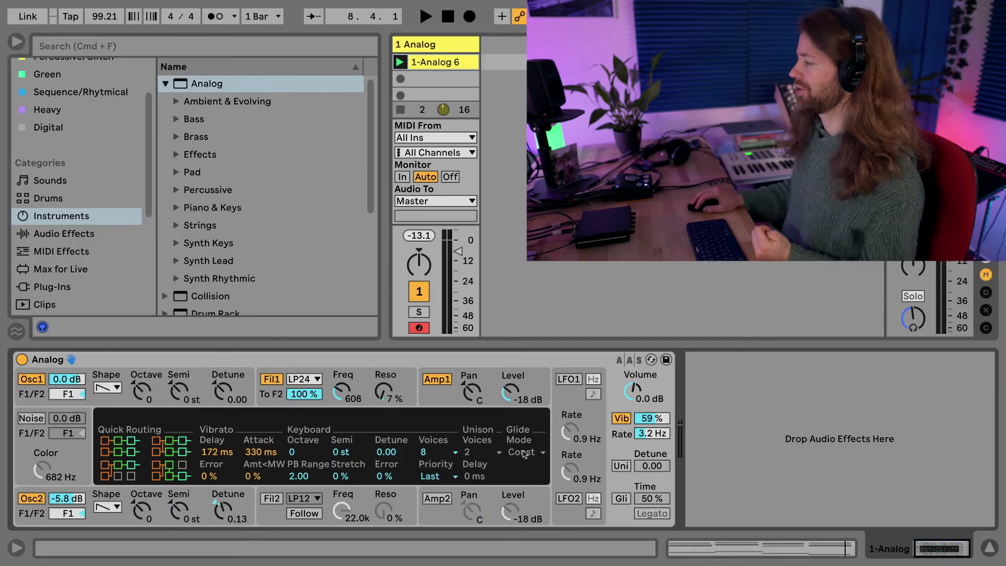
click(570, 379)
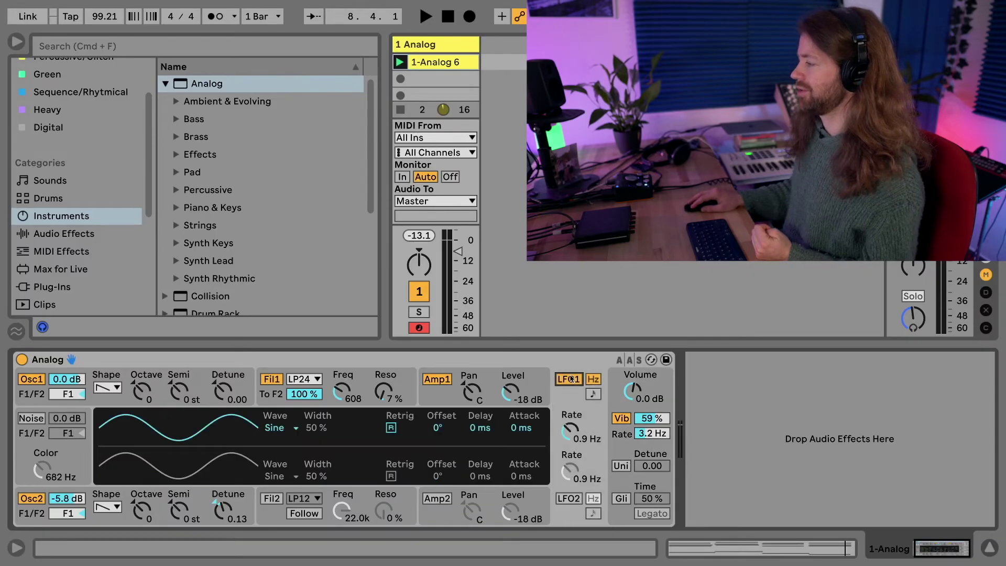
click(578, 504)
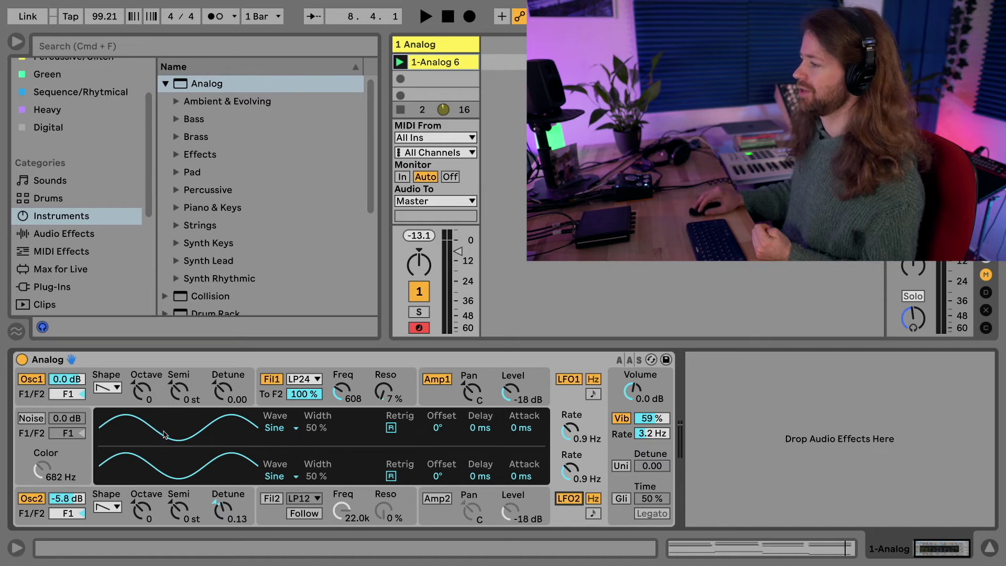
click(249, 385)
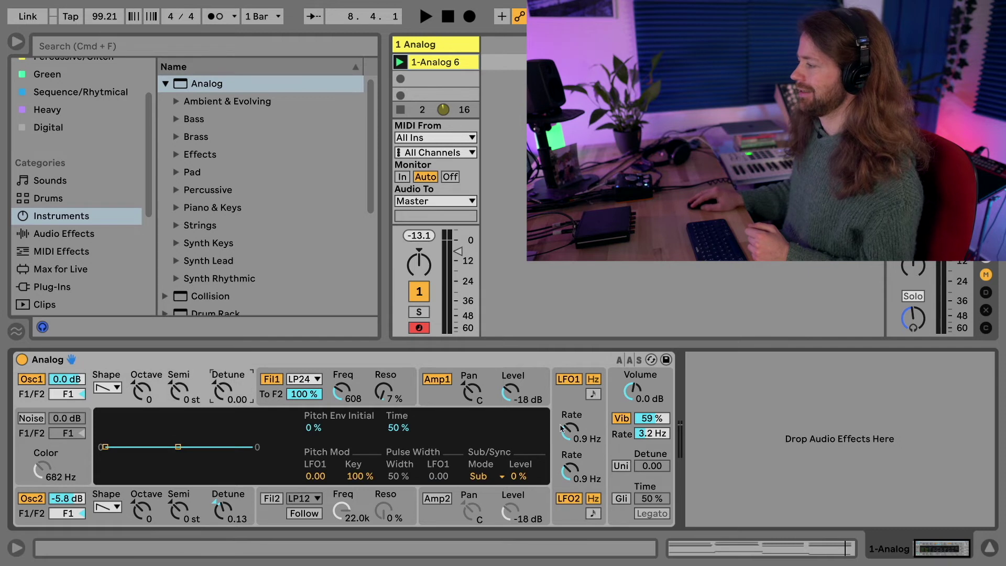
drag(570, 431, 570, 416)
drag(578, 474, 578, 465)
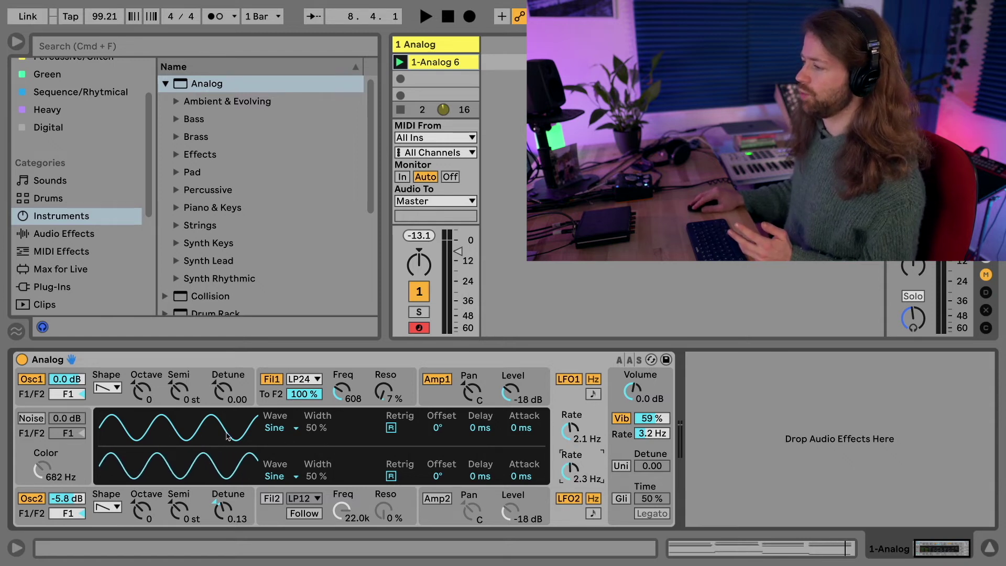
click(296, 428)
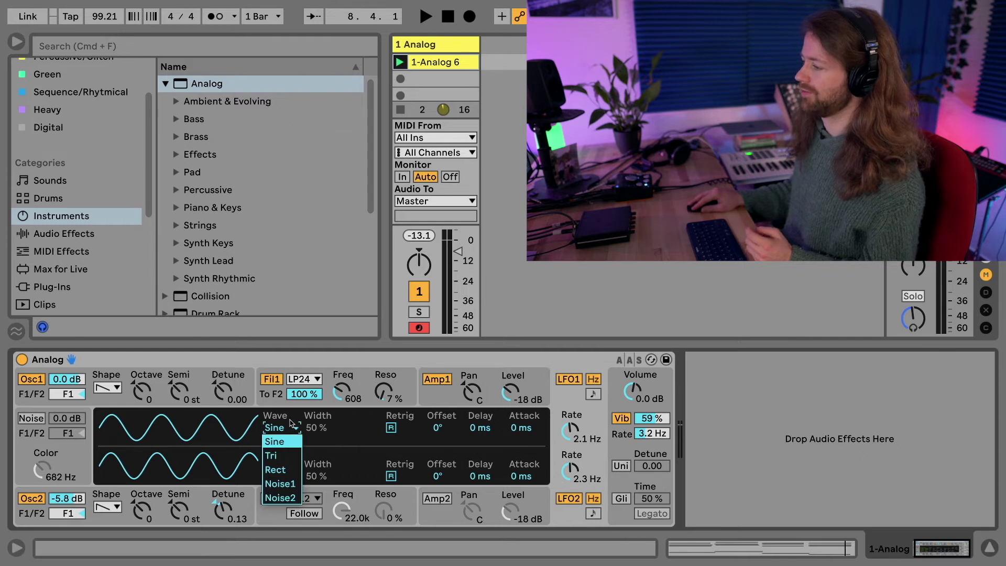
click(291, 423)
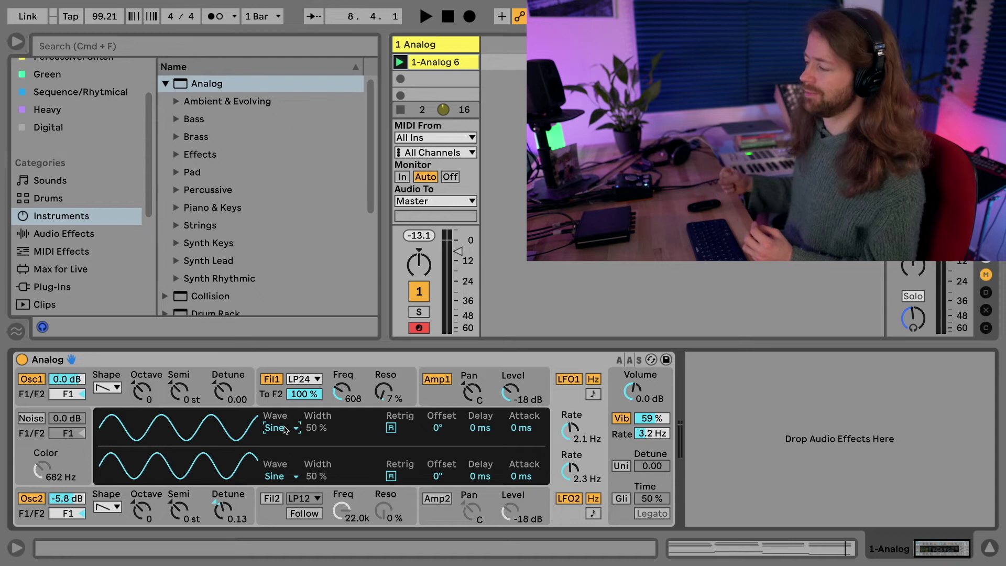
Give oscillator 1 a subtle 0.03 LFO1 pitch modulation, auditioning it during playback.
click(200, 377)
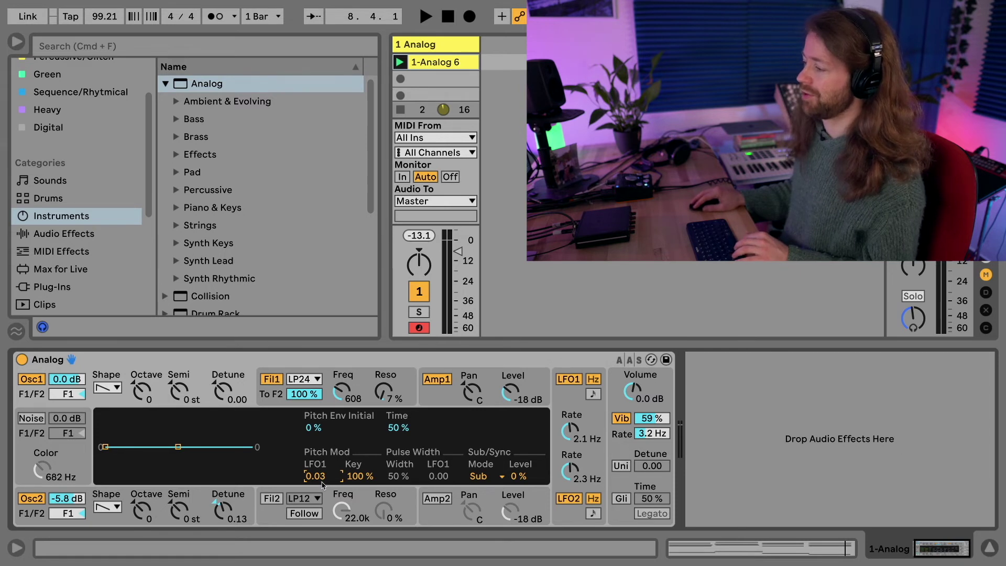
key(space)
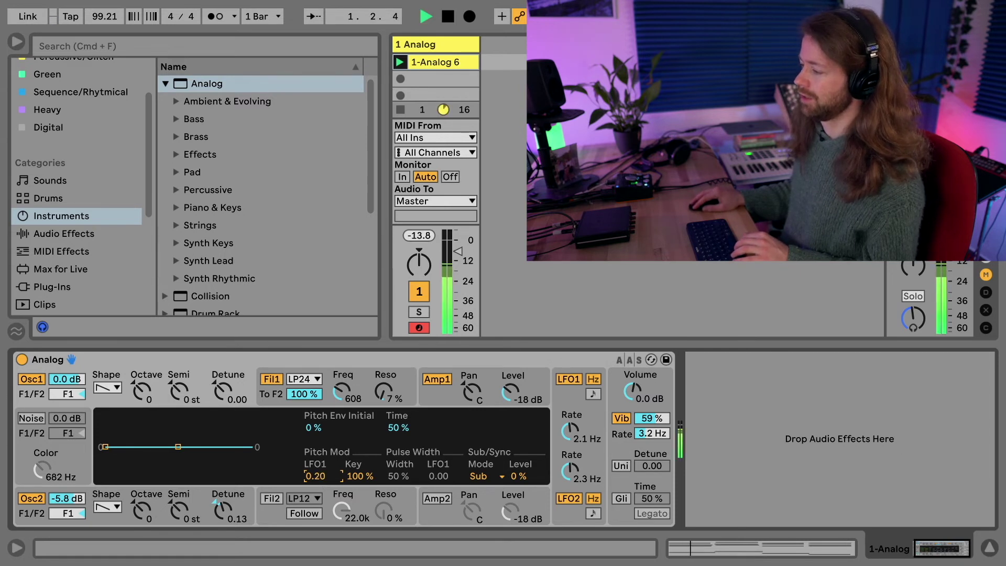
drag(316, 475, 315, 476)
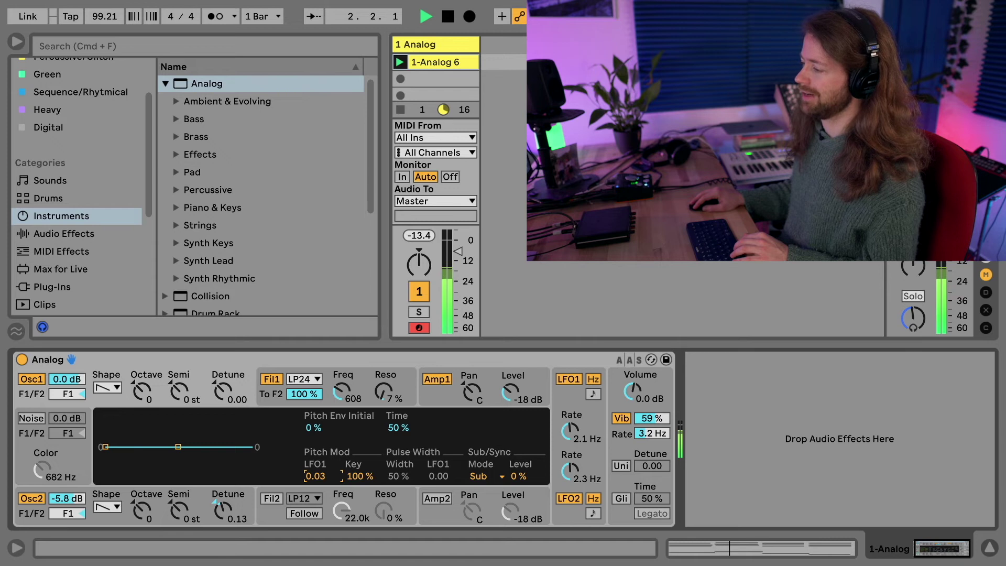
key(space)
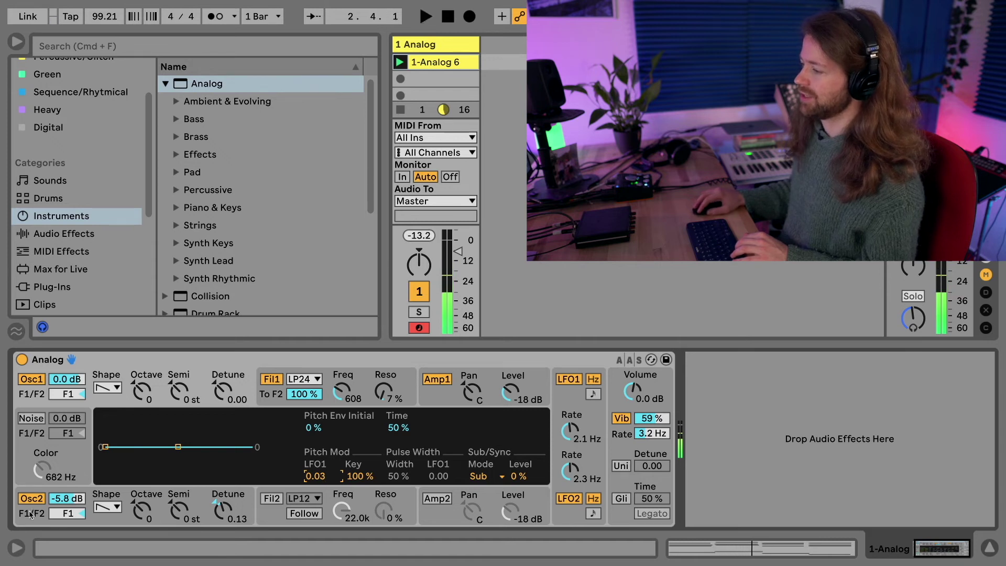
click(249, 503)
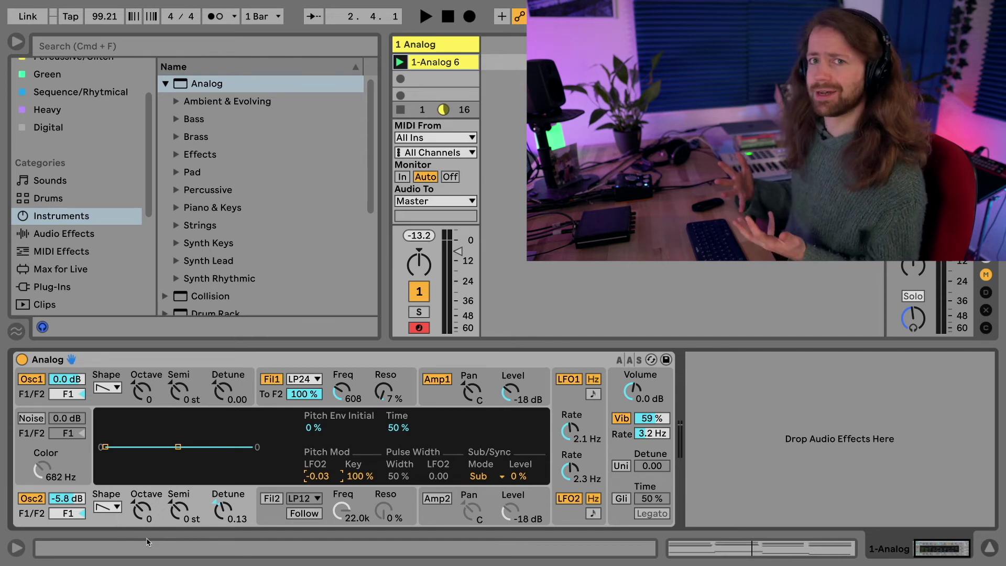
Start playback to audition oscillator 2's -0.03 LFO2 pitch modulation.
key(space)
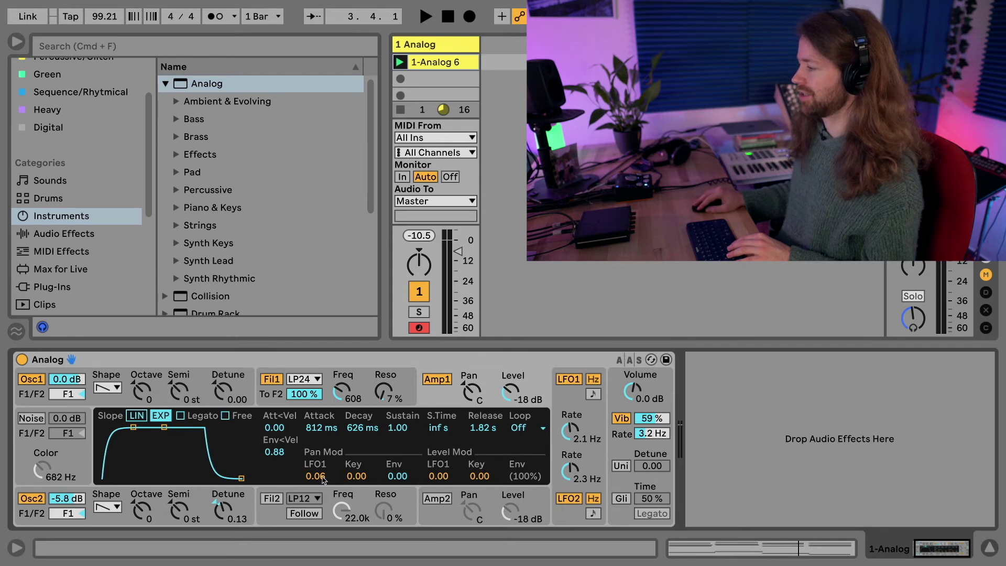
Raise Amp 1's LFO1 pan modulation to 0.11 while listening to playback.
key(space)
mouse_move(322, 479)
mouse_down()
mouse_move(323, 463)
mouse_move(324, 478)
mouse_up()
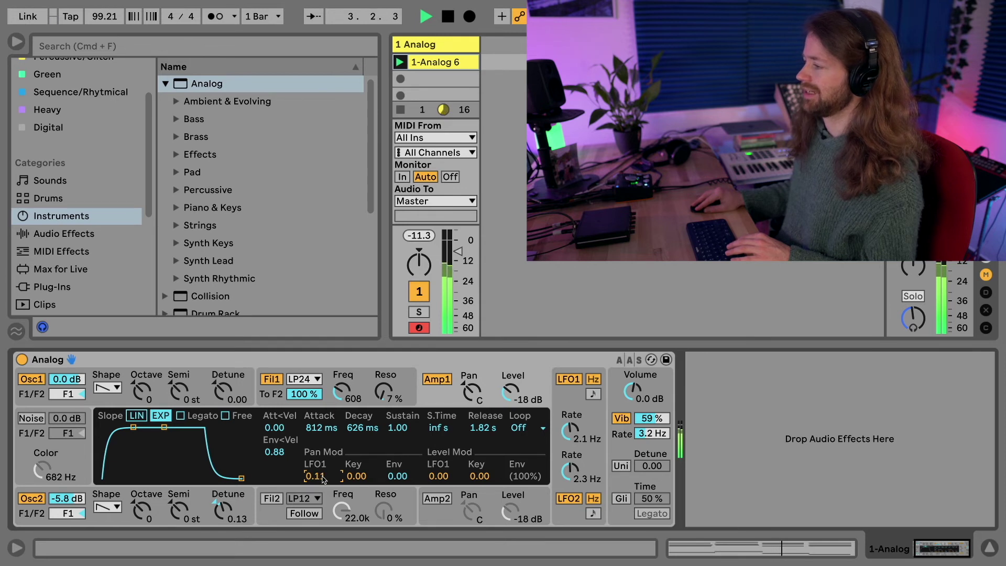
key(space)
Try adding LFO1 modulation to filter 1's cutoff frequency during playback.
click(291, 404)
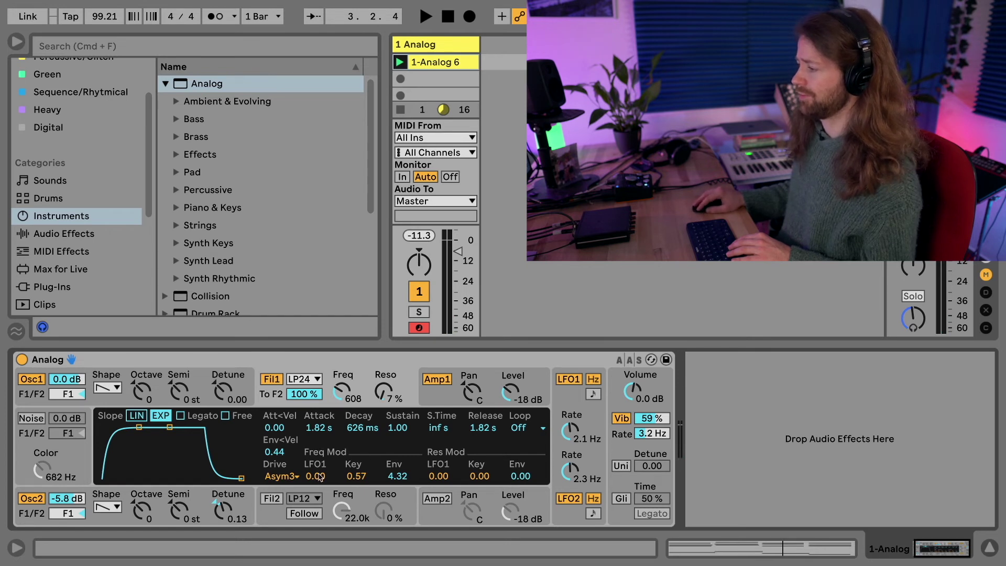
key(space)
mouse_move(319, 478)
mouse_down()
mouse_move(318, 464)
mouse_move(318, 478)
mouse_up()
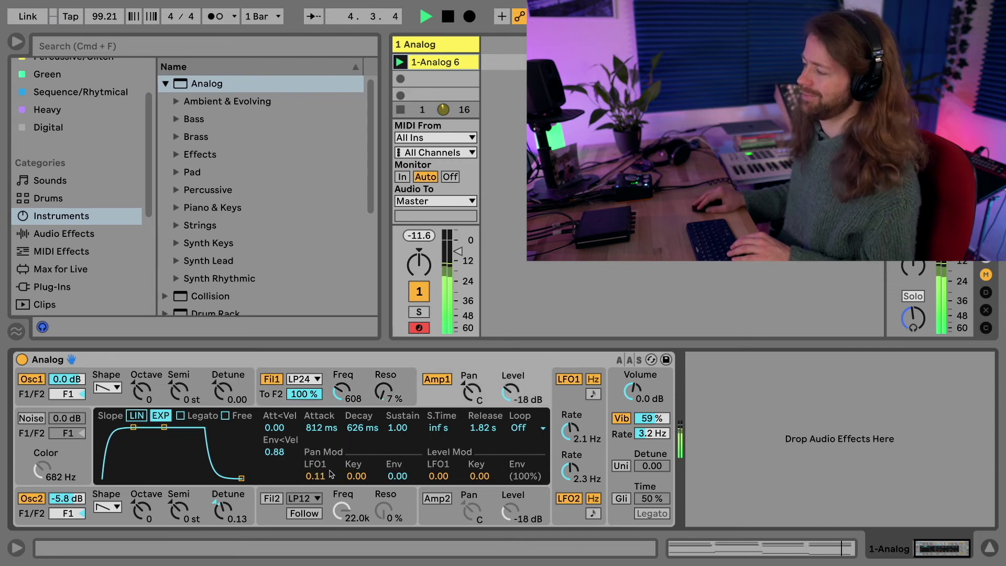
key(space)
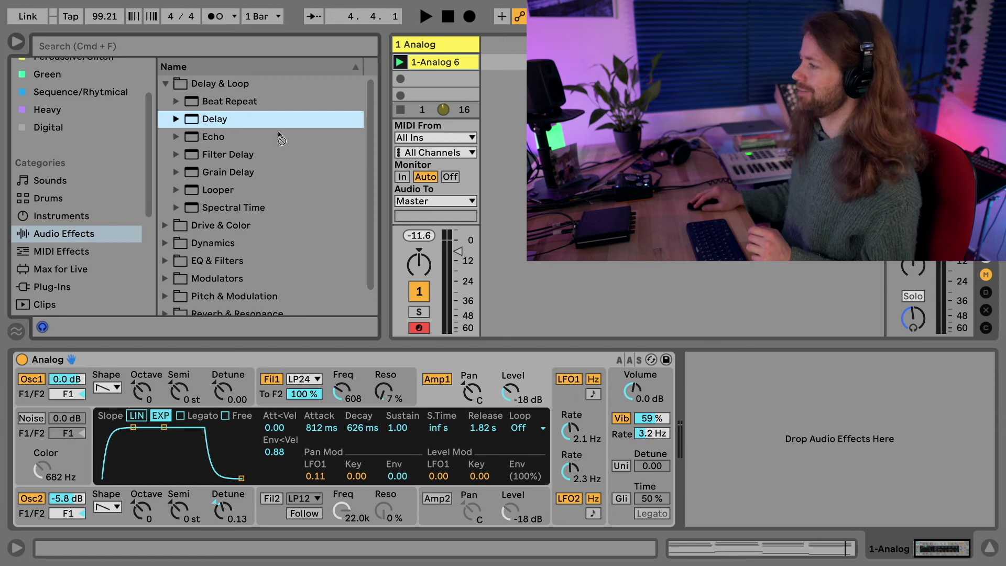
Add a Delay after Analog with feedback at 30 % and dry/wet at 0.0 %.
drag(282, 137, 721, 440)
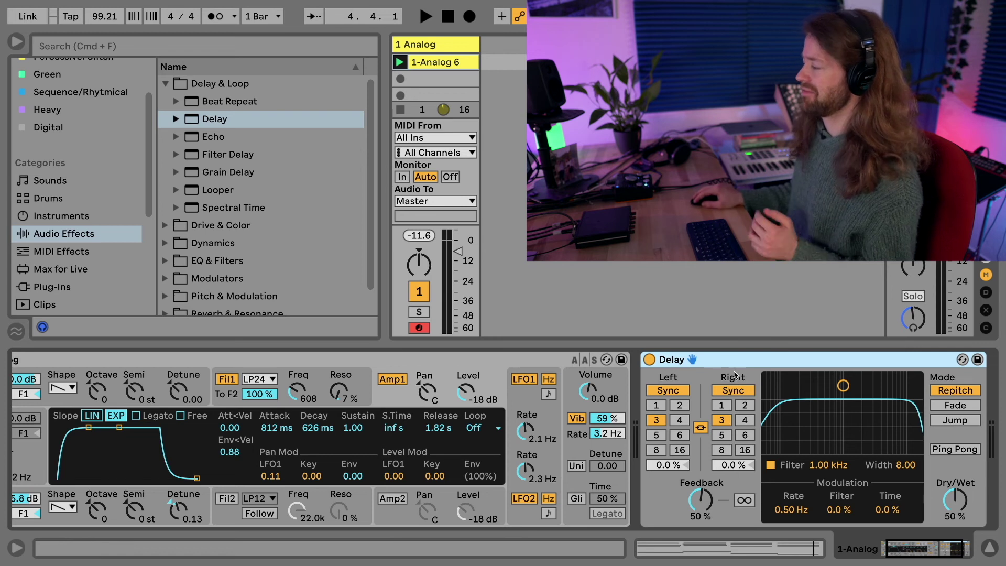
click(955, 500)
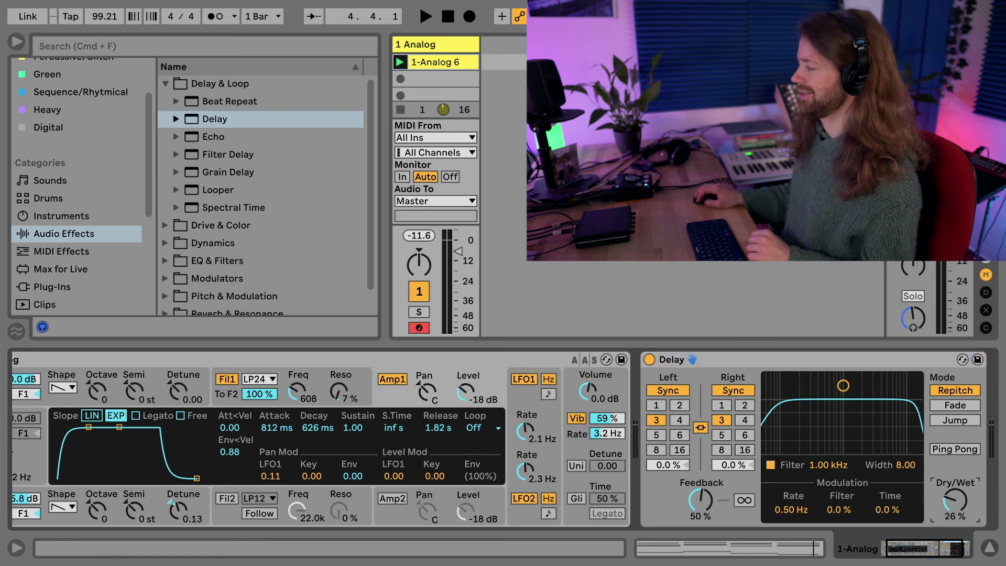
drag(724, 517, 710, 507)
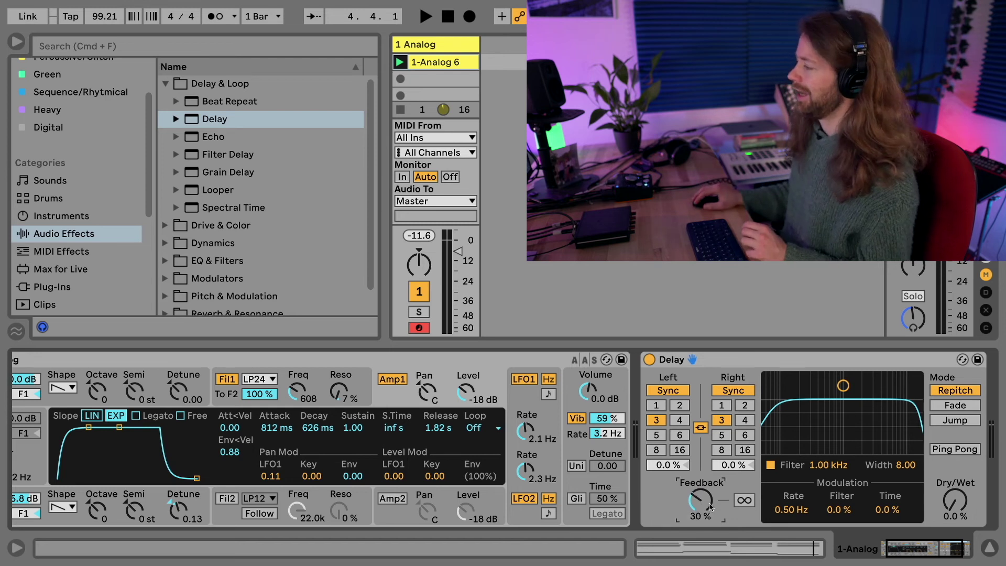
Switch the Delay to unlinked millisecond times: 5.51 ms left, 10.5 ms right.
click(679, 393)
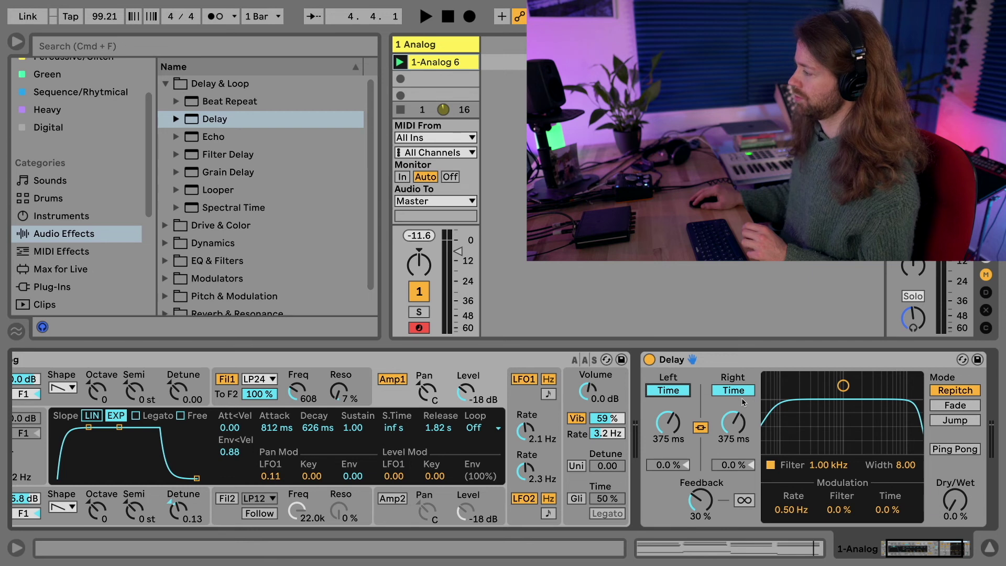
click(701, 427)
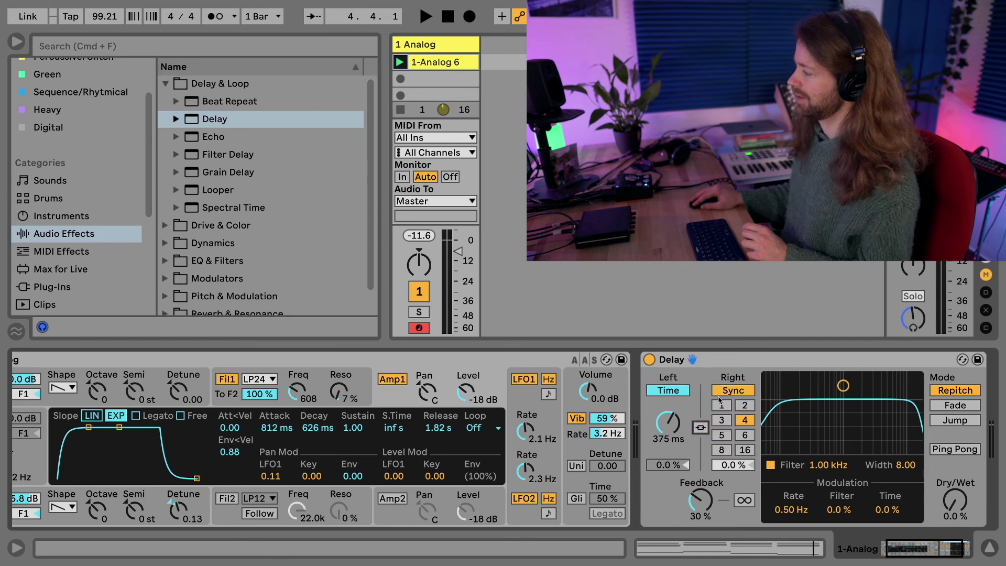
drag(668, 422, 669, 435)
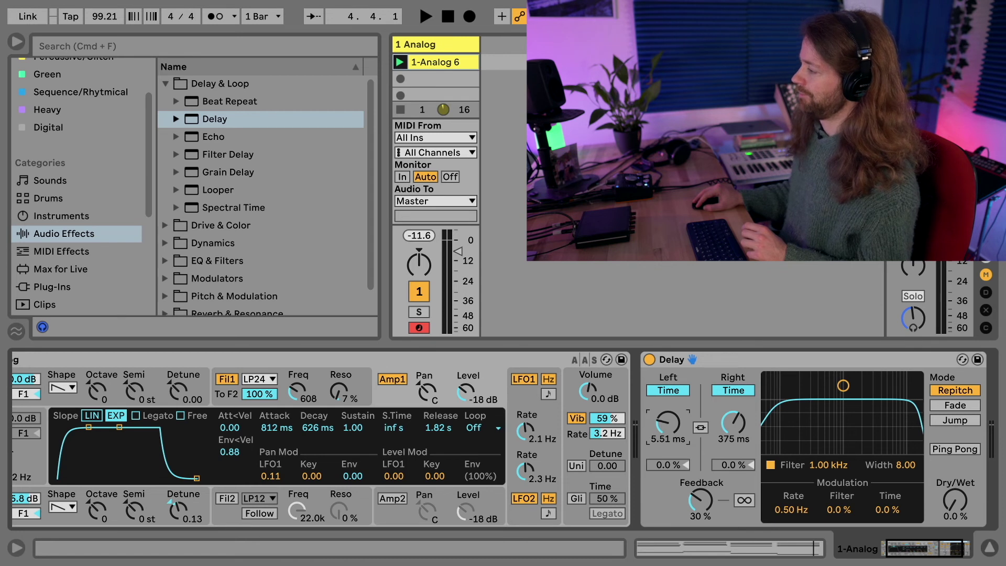
drag(733, 422, 733, 445)
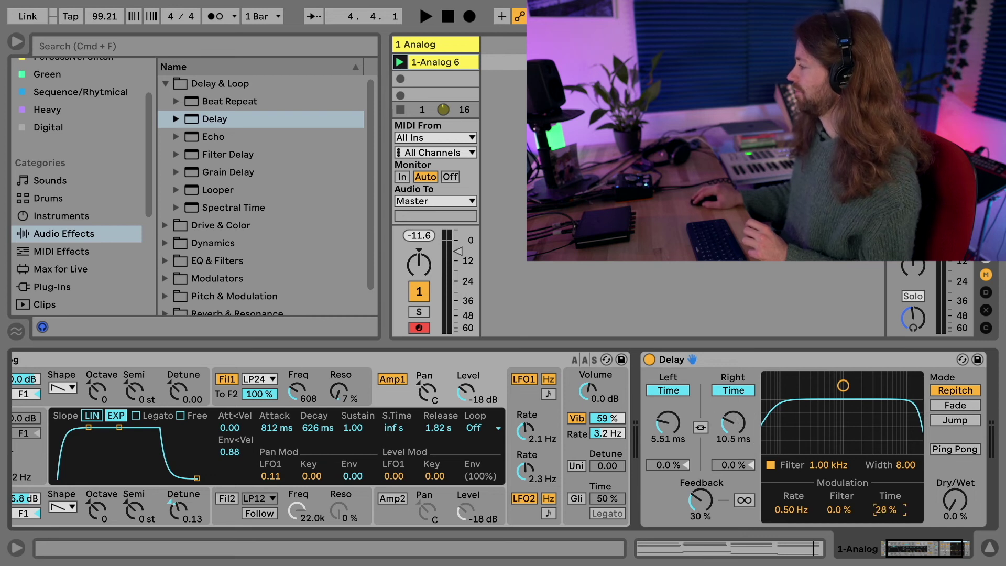
Set delay time modulation to 70 % at 1.06 Hz and narrow the filter to 776 Hz.
drag(890, 509, 891, 506)
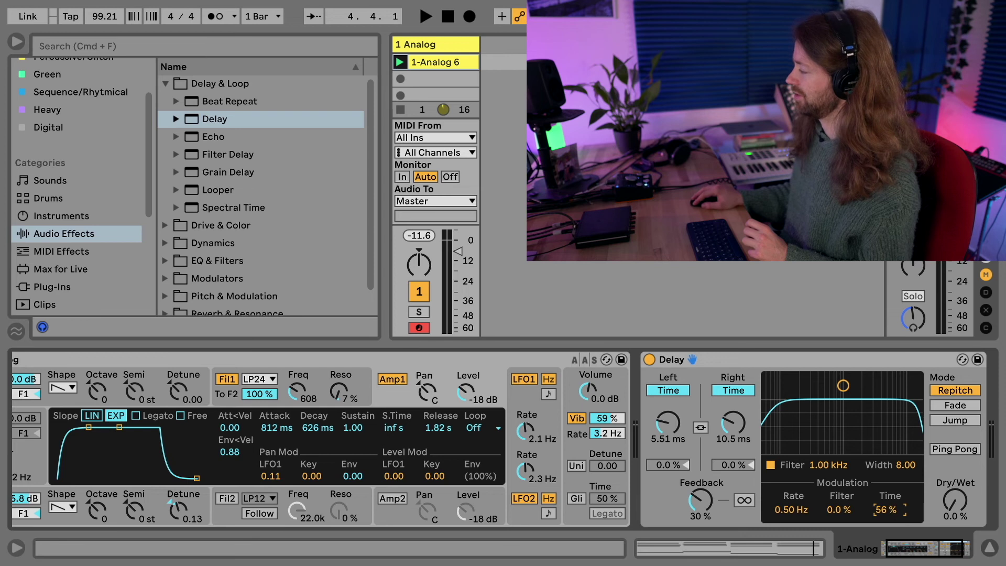
drag(890, 509, 891, 508)
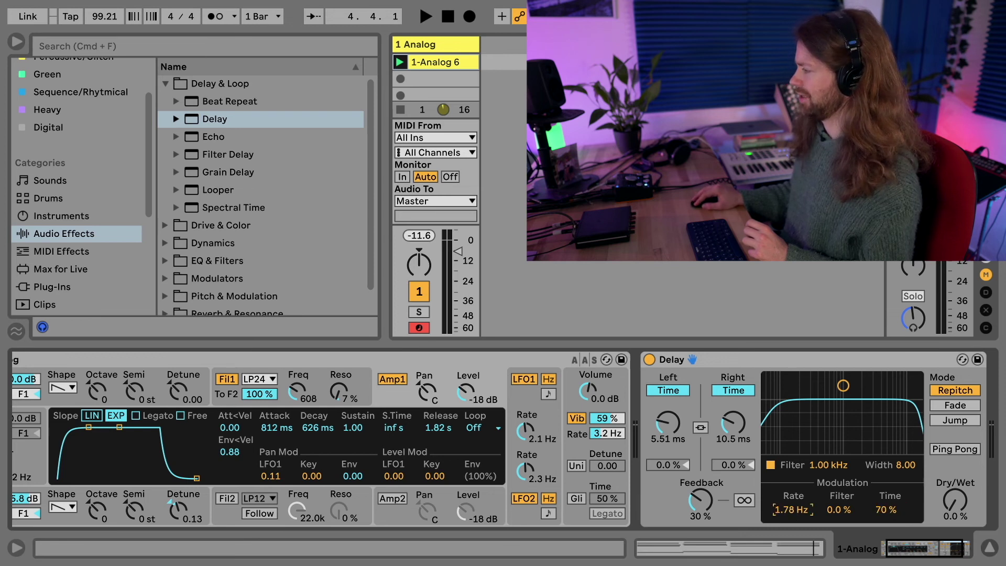
drag(792, 509, 792, 520)
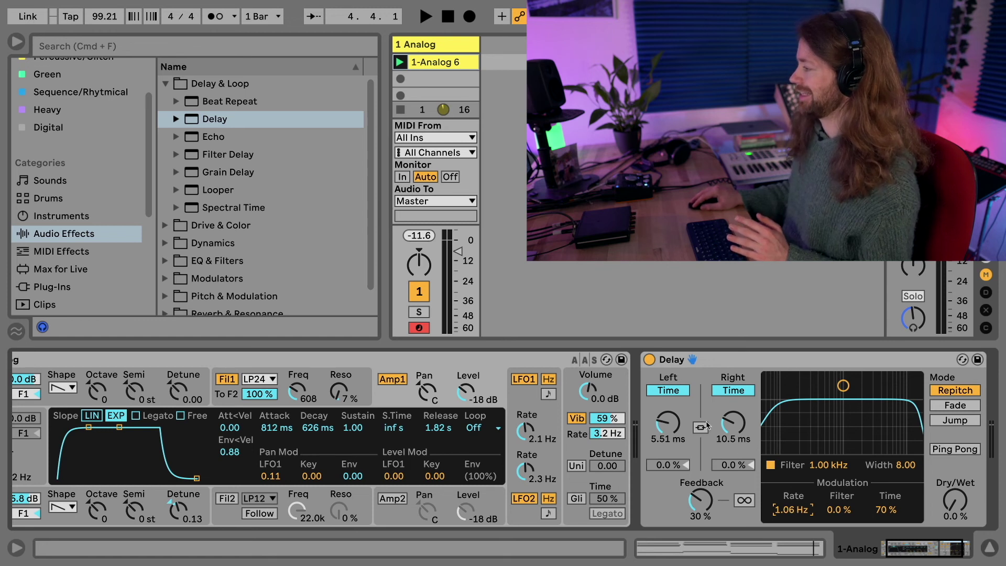
drag(843, 385, 837, 403)
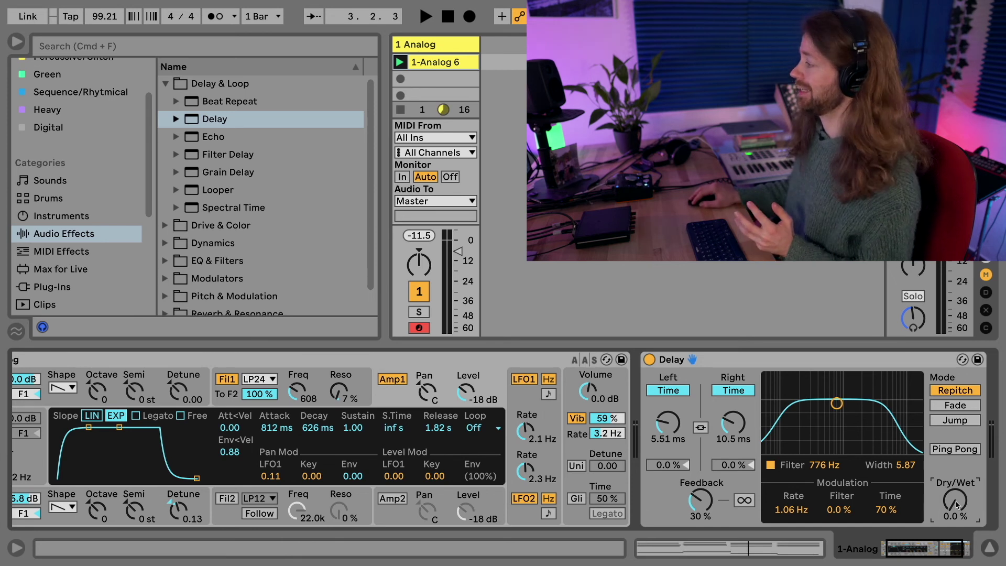
Blend the Delay in at 28 % dry/wet, comparing it bypassed and active during playback.
key(space)
drag(956, 504, 956, 497)
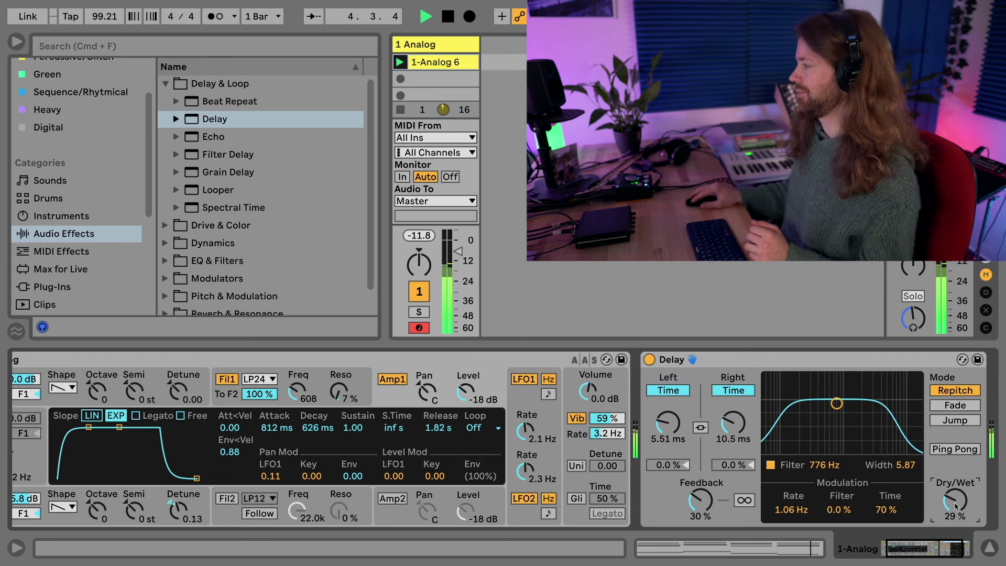
click(649, 359)
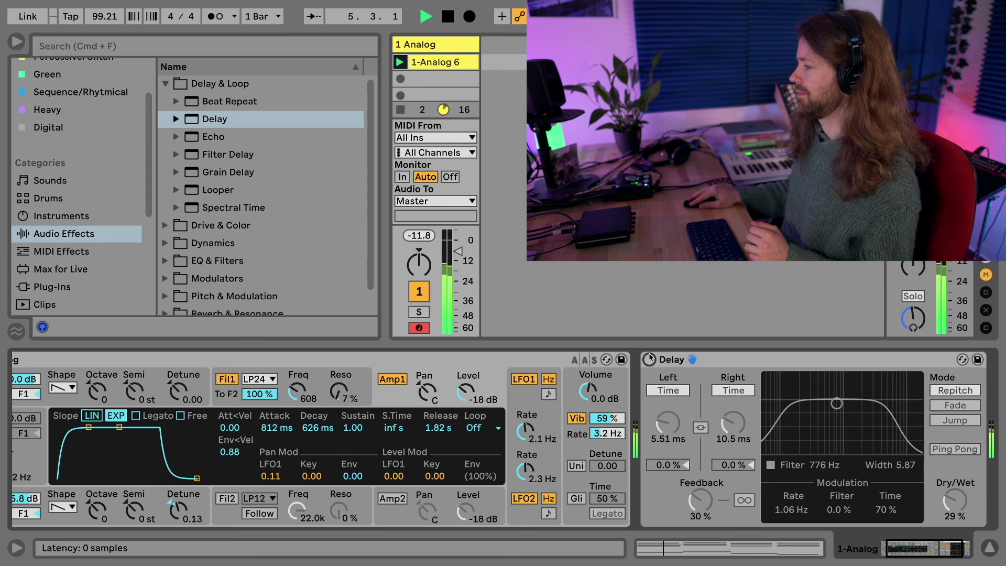
click(649, 358)
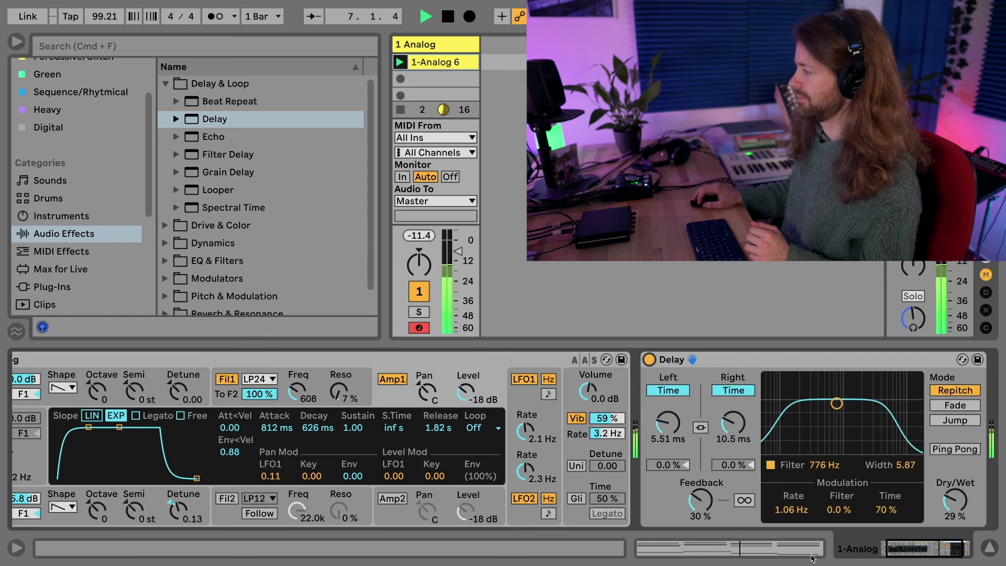
click(954, 501)
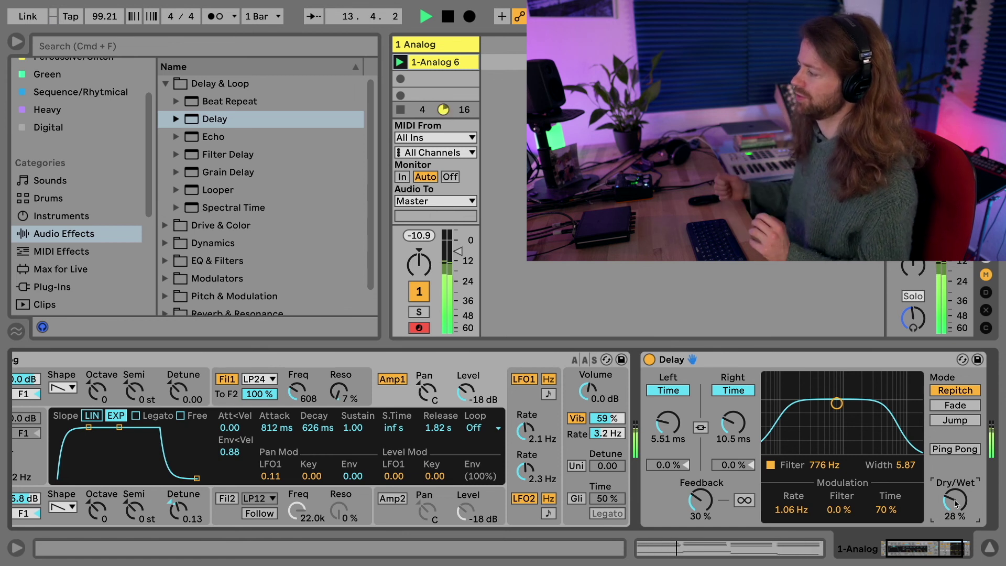
key(space)
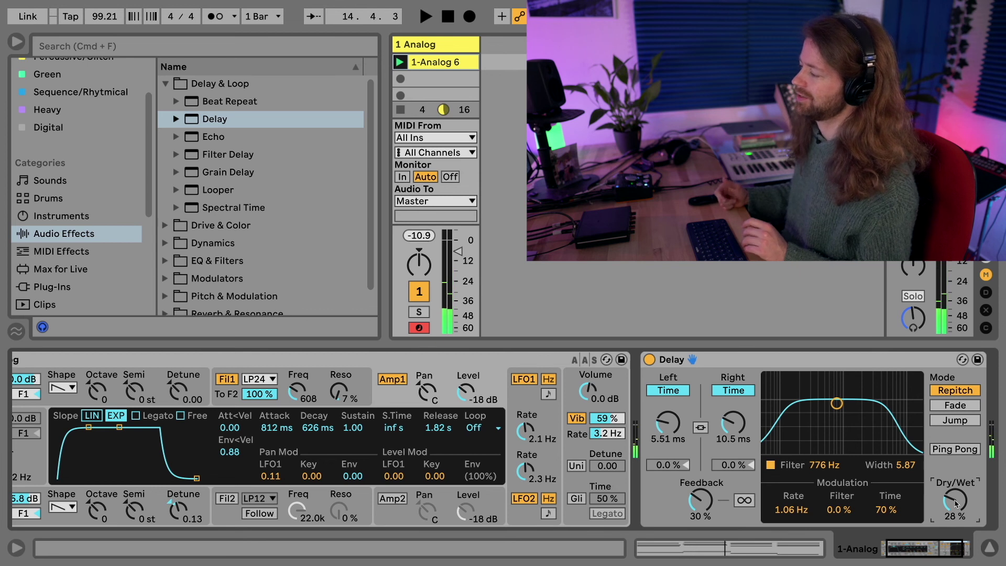